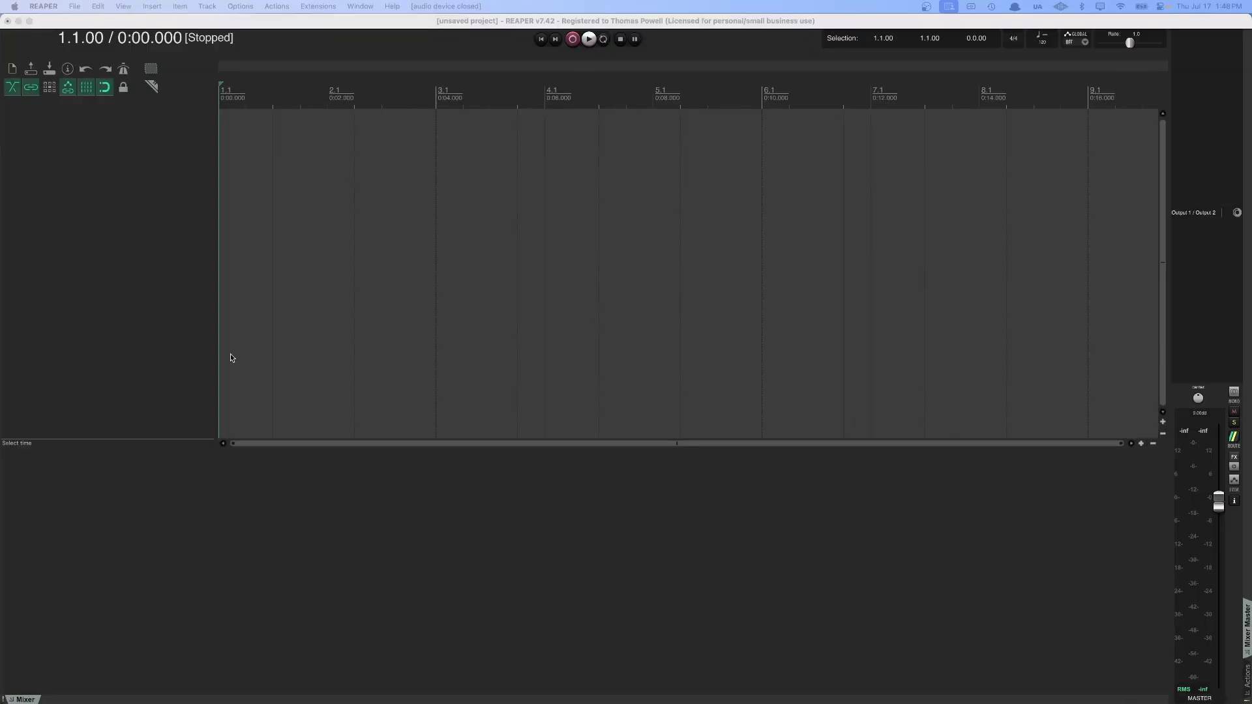
# Focus the REAPER window so the empty project's audio device reopens at 48 kHz.
pyautogui.click(150, 290)
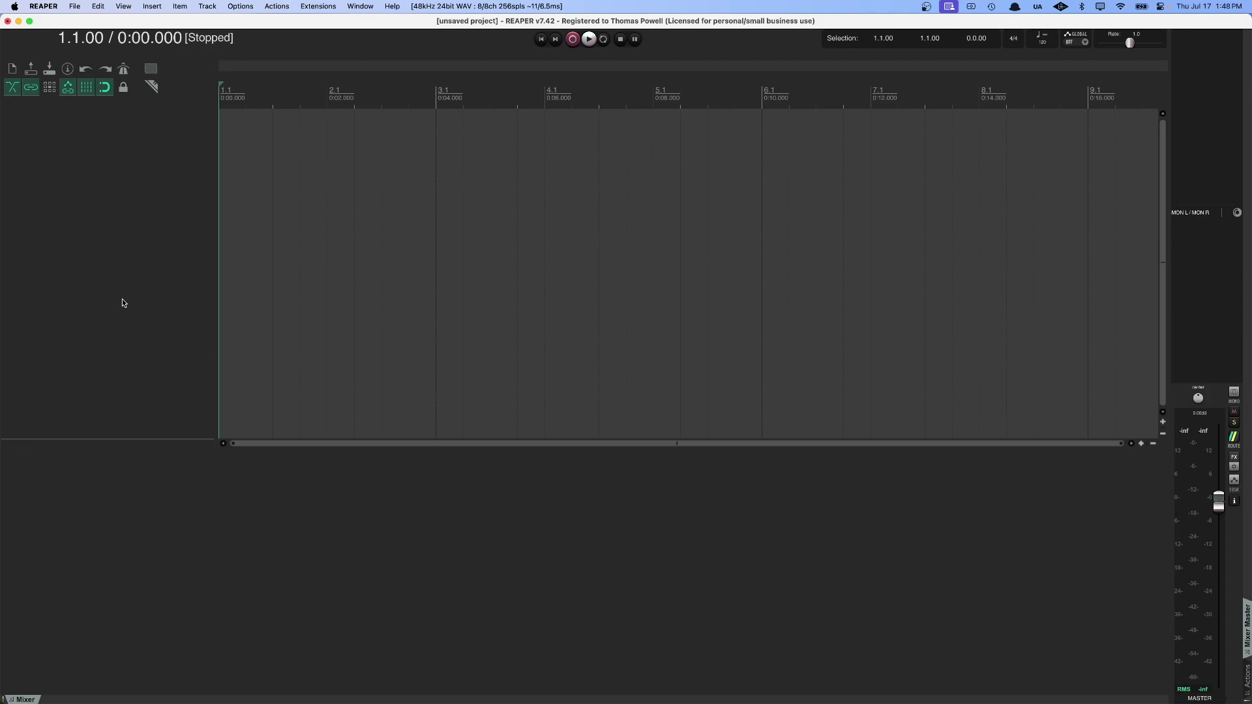
# Insert a new empty track and name it Guitar.
pyautogui.rightClick(109, 274)
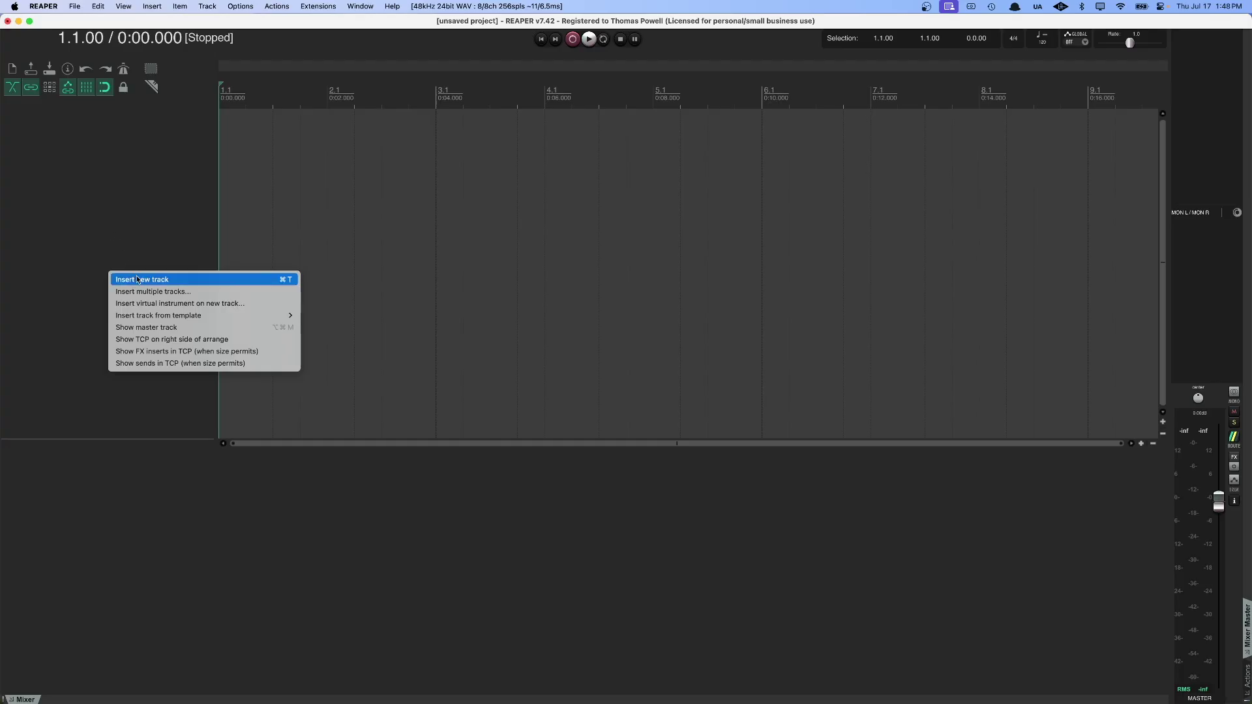
pyautogui.click(137, 280)
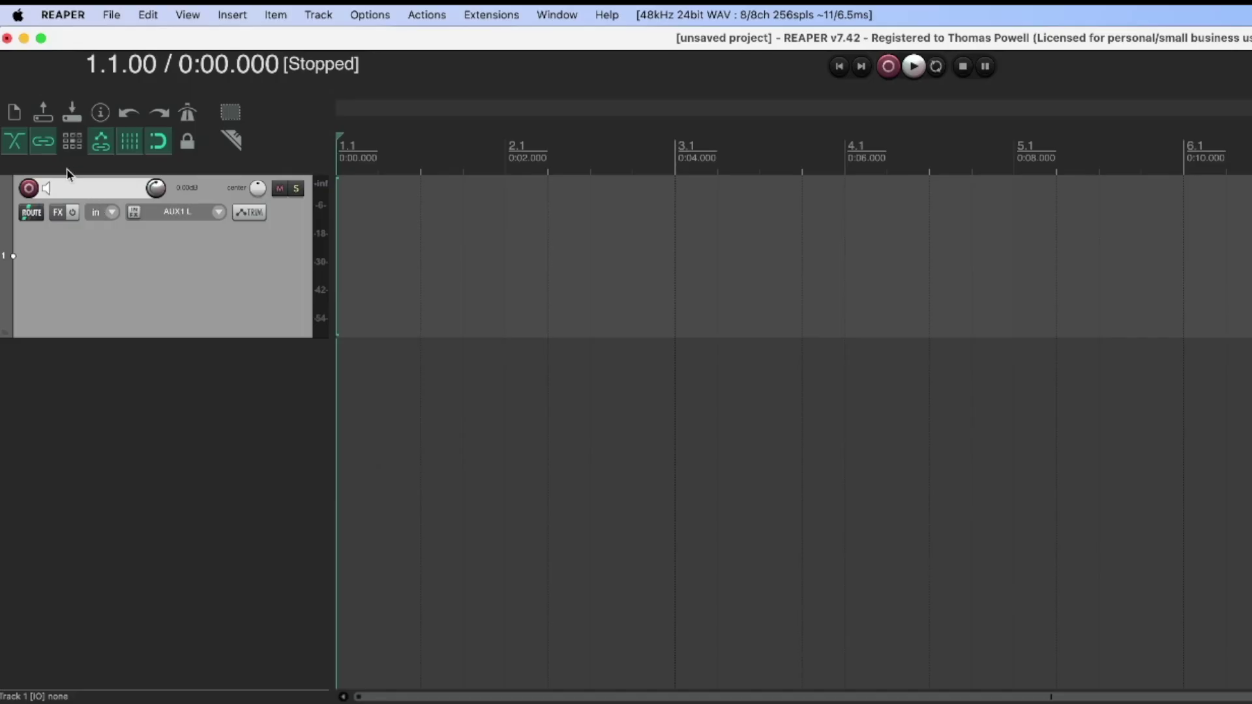
pyautogui.doubleClick(48, 117)
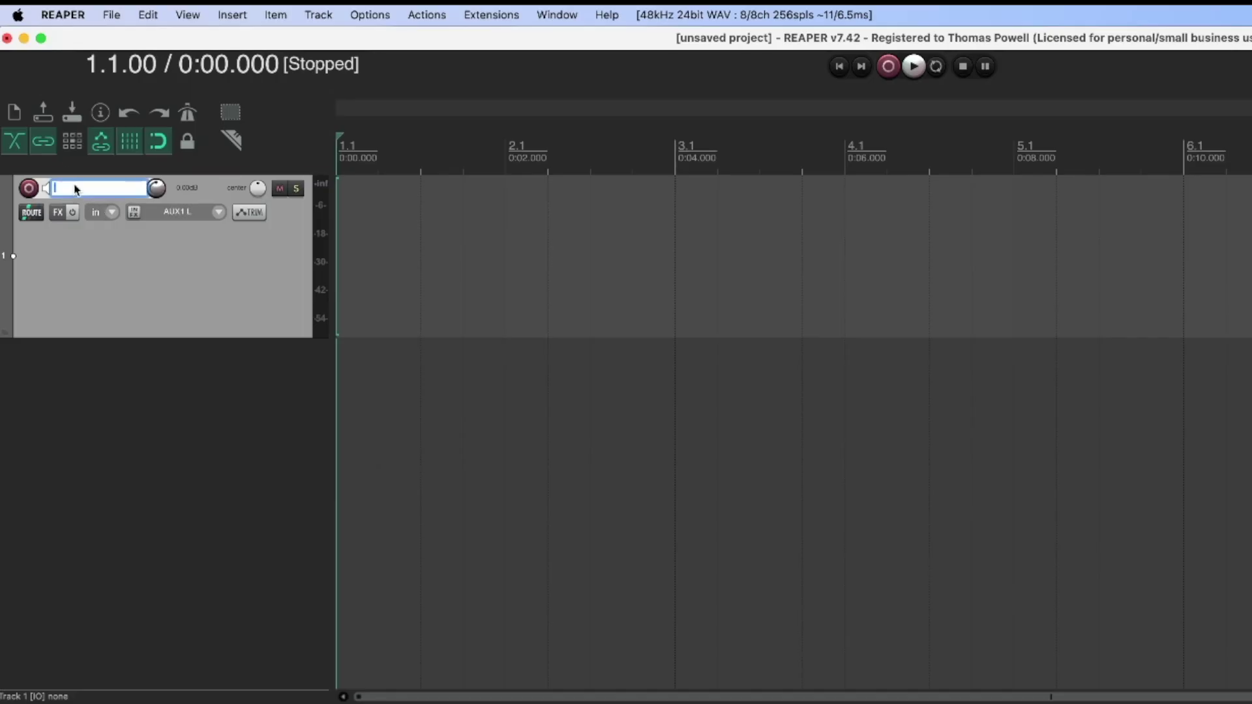
pyautogui.write('Guitar')
pyautogui.press('Return')
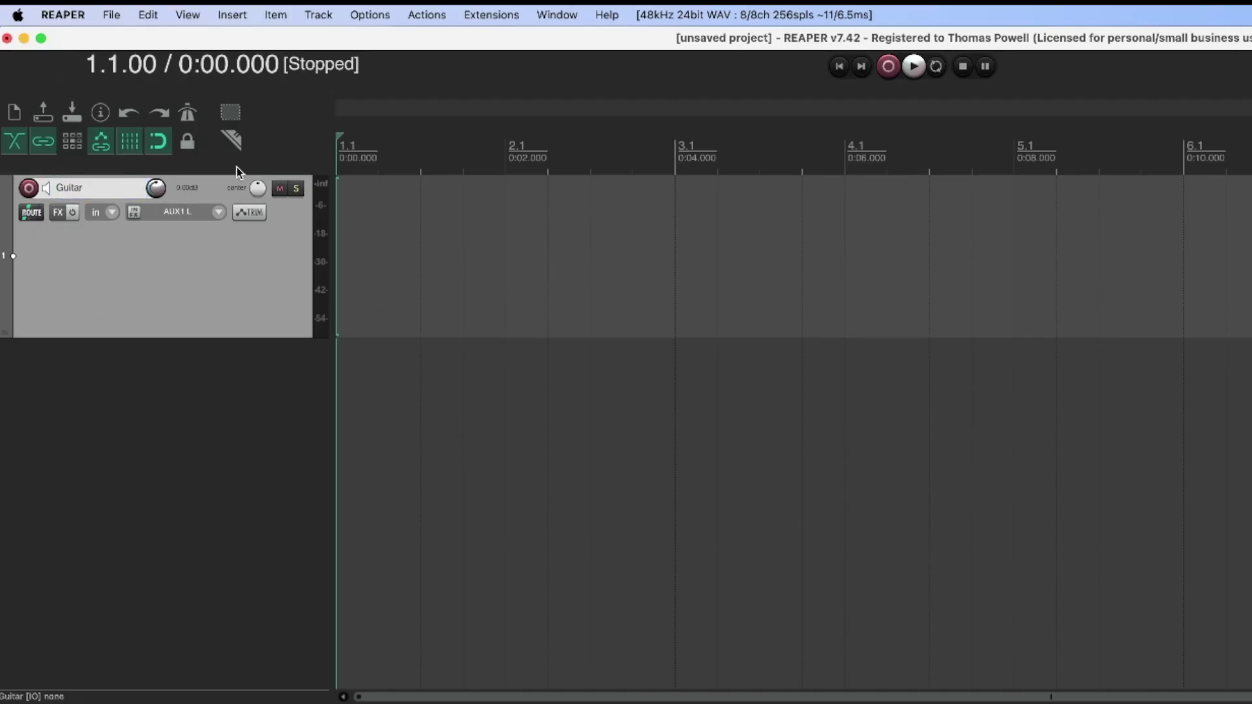
# Set the Guitar track's input to MIC/LINE/HIZ 1 and toggle its record arm.
pyautogui.click(208, 212)
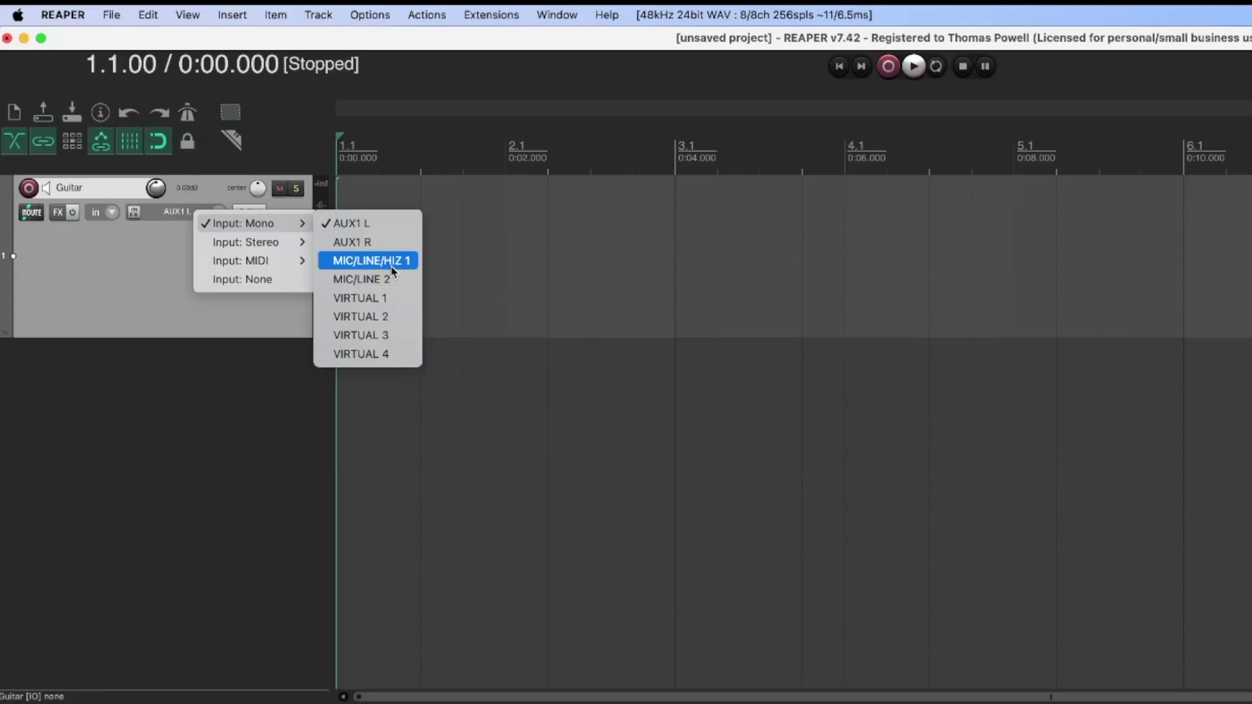
pyautogui.click(389, 266)
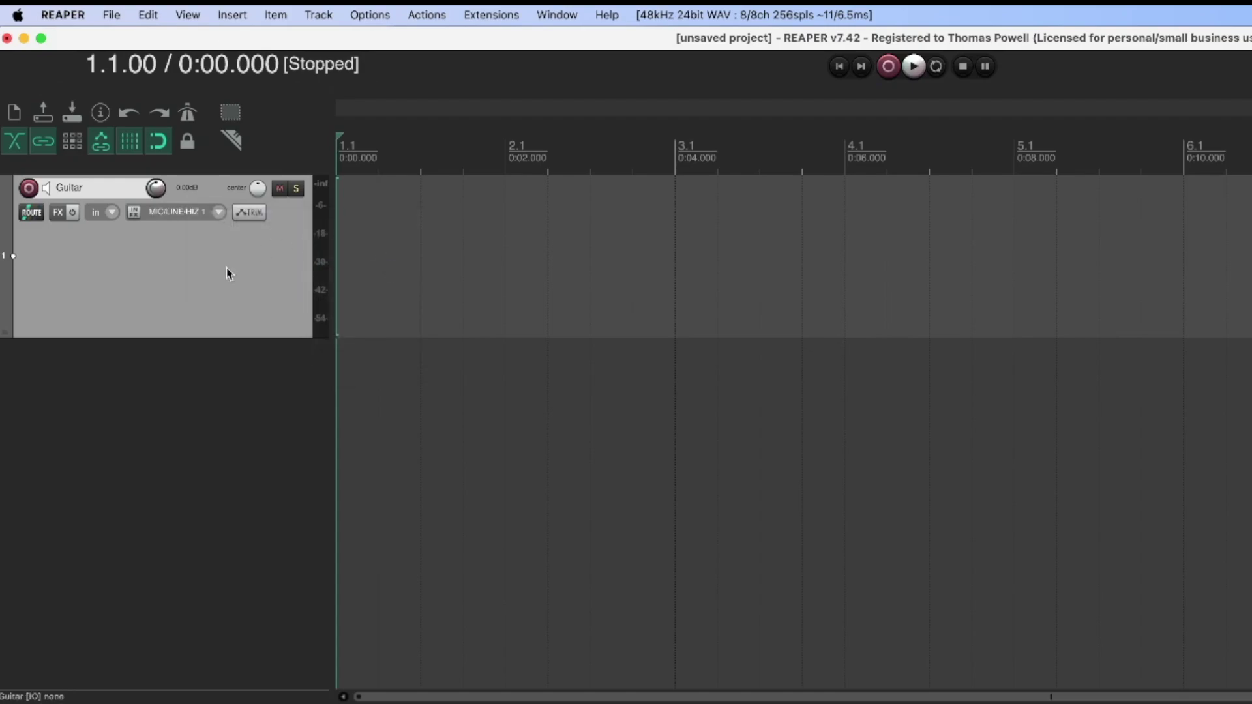
pyautogui.click(30, 189)
pyautogui.click(30, 189)
pyautogui.click(29, 188)
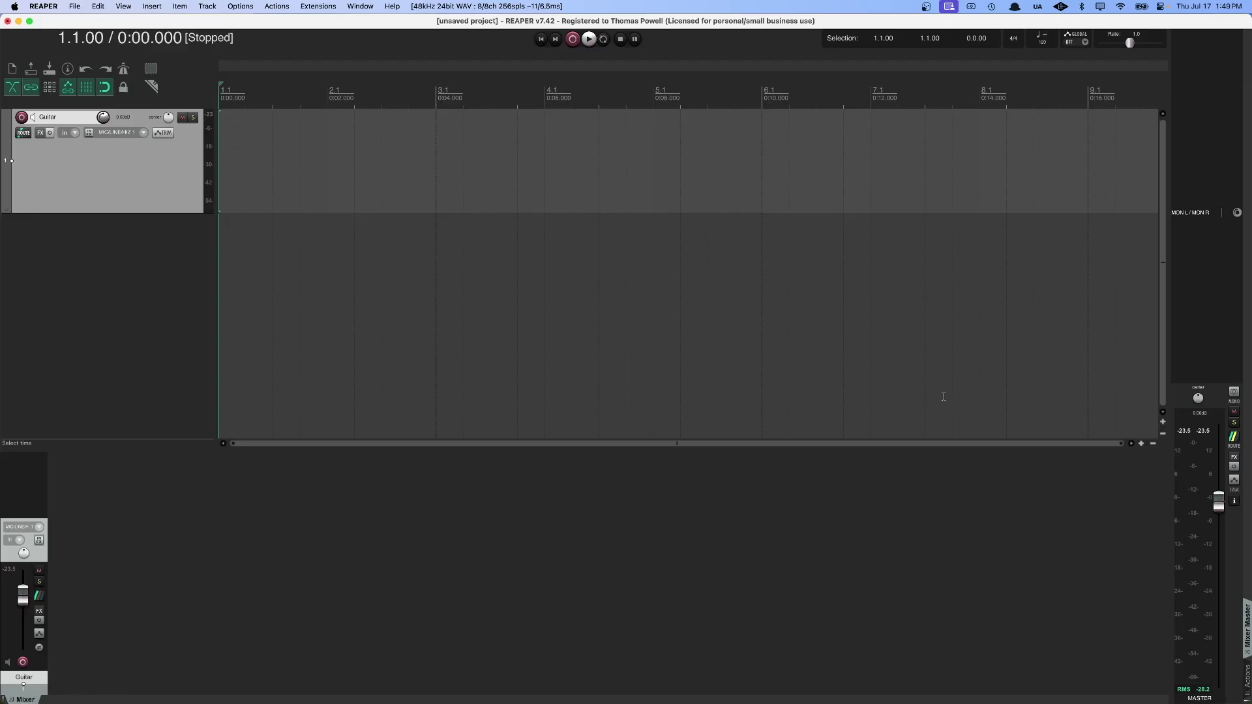
# Select the master track and browse its effects list without adding anything.
pyautogui.click(1241, 563)
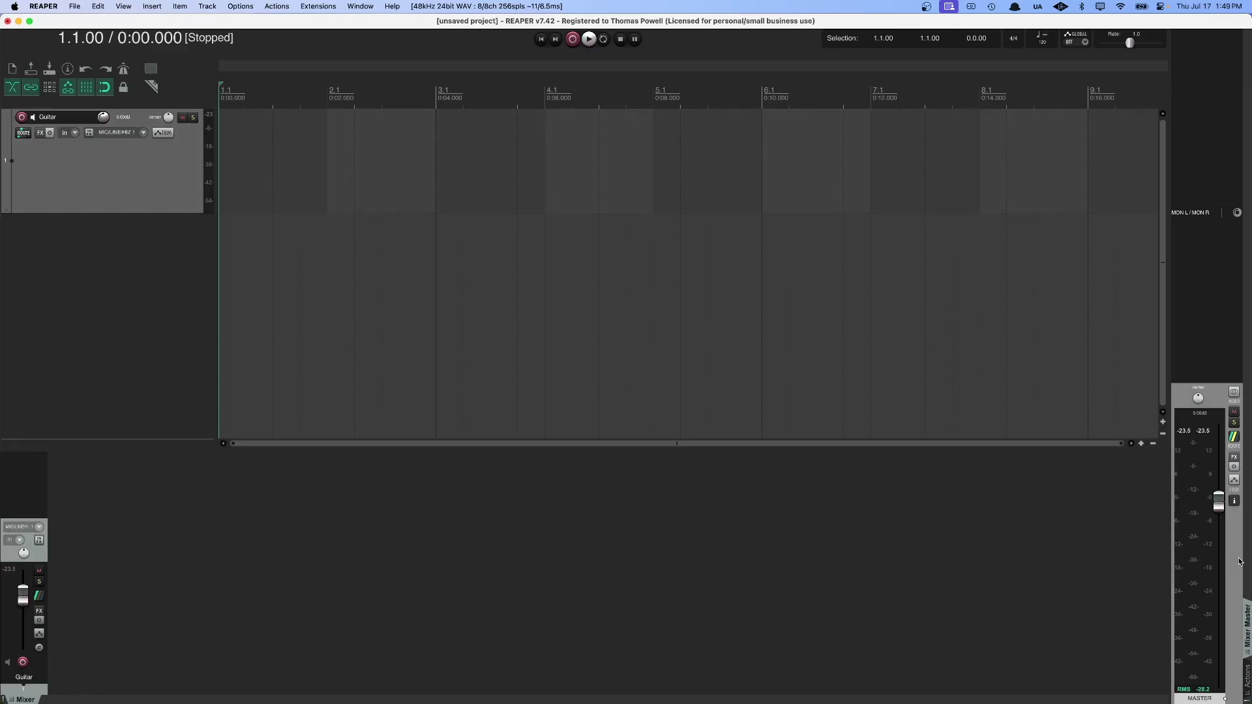
pyautogui.click(1235, 464)
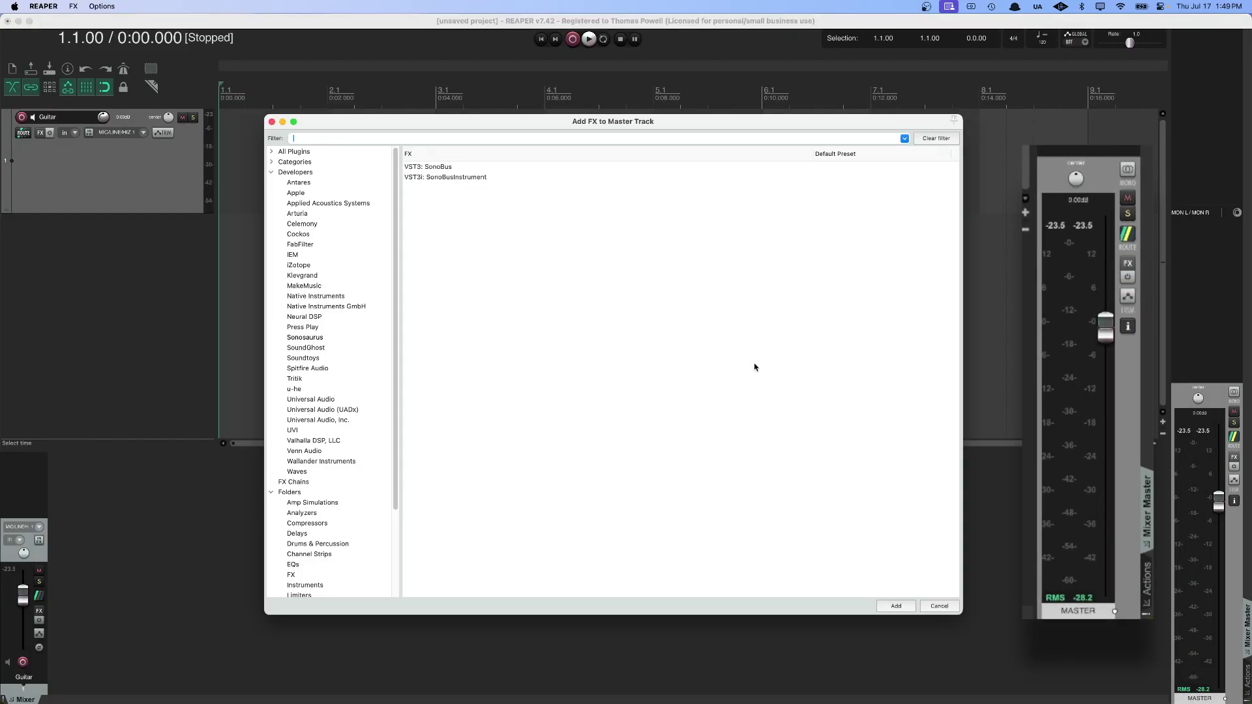
pyautogui.scroll(-3, 361, 350)
pyautogui.scroll(3, 360, 350)
pyautogui.click(272, 121)
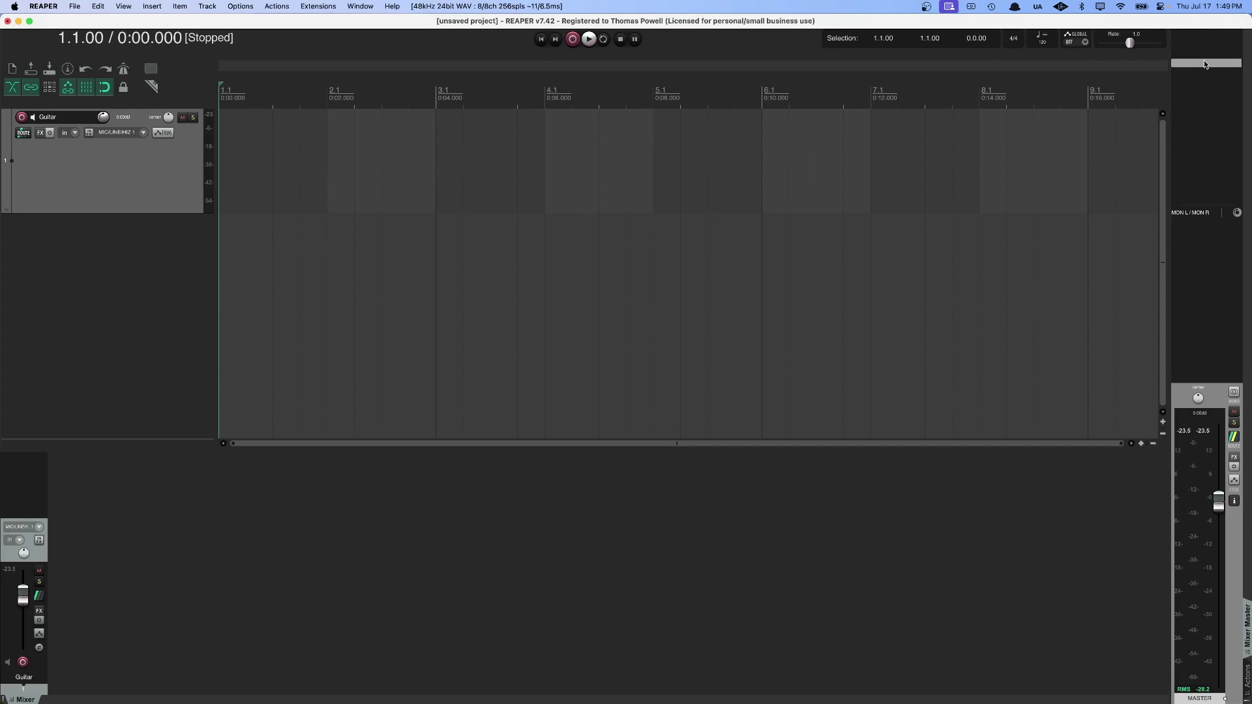
# Add VST: ReaLimit (Cockos) from the Limiters folder to the master, then close its window.
pyautogui.click(1197, 36)
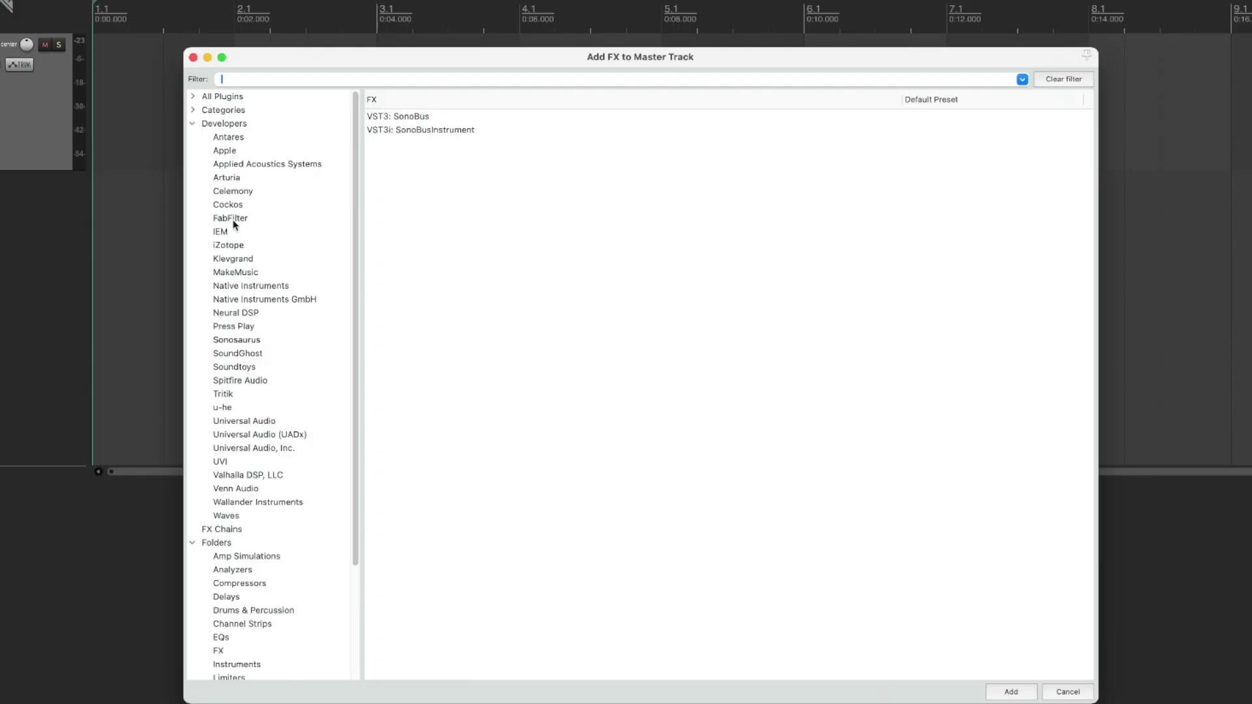
pyautogui.scroll(-5, 255, 450)
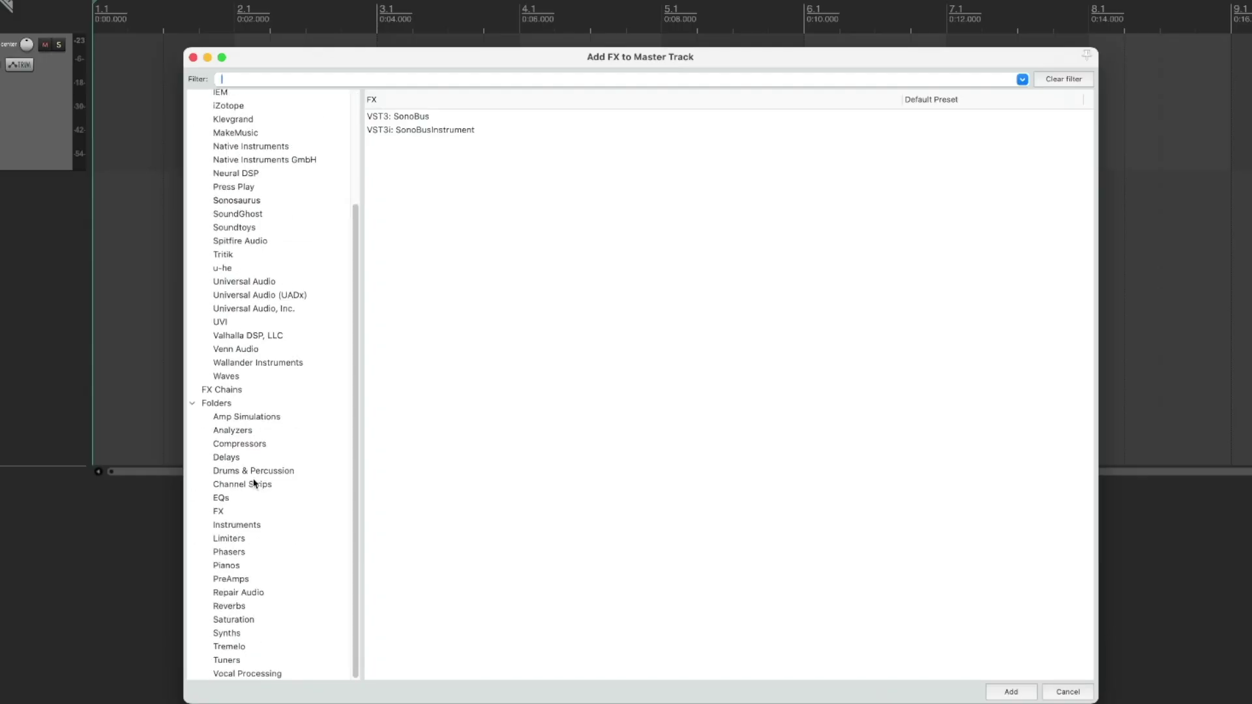
pyautogui.press('Tab')
pyautogui.click(293, 544)
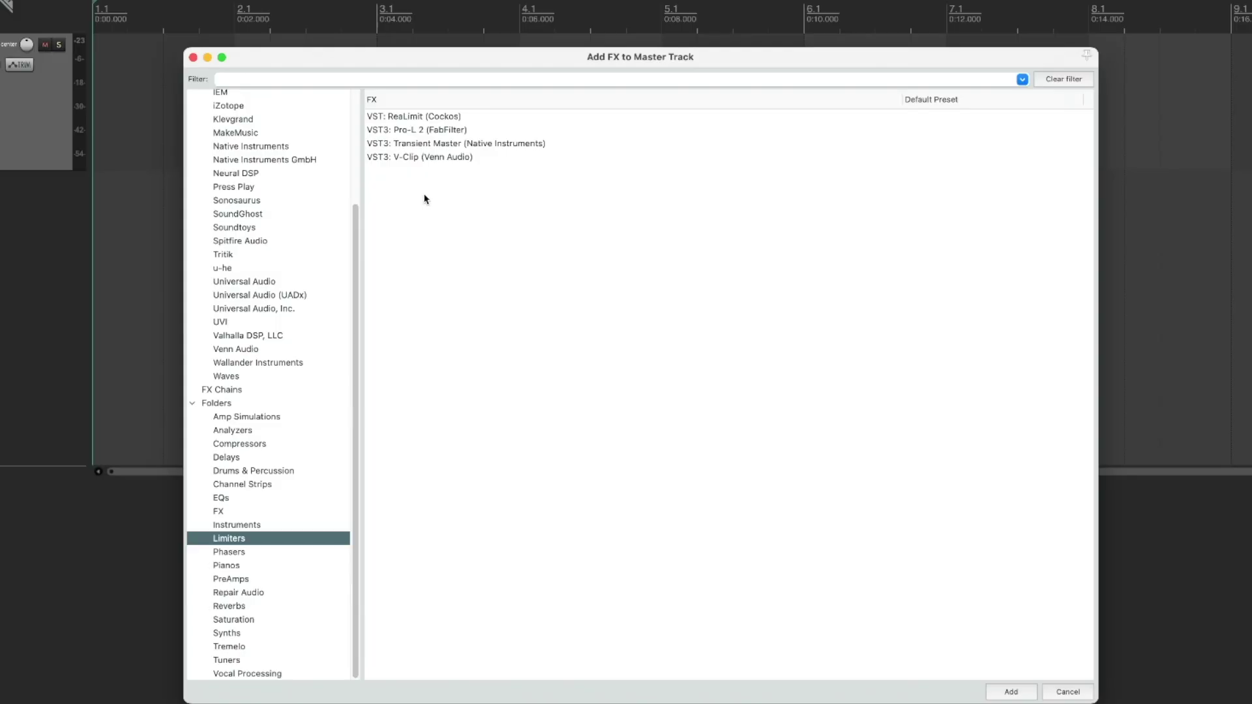
pyautogui.click(449, 123)
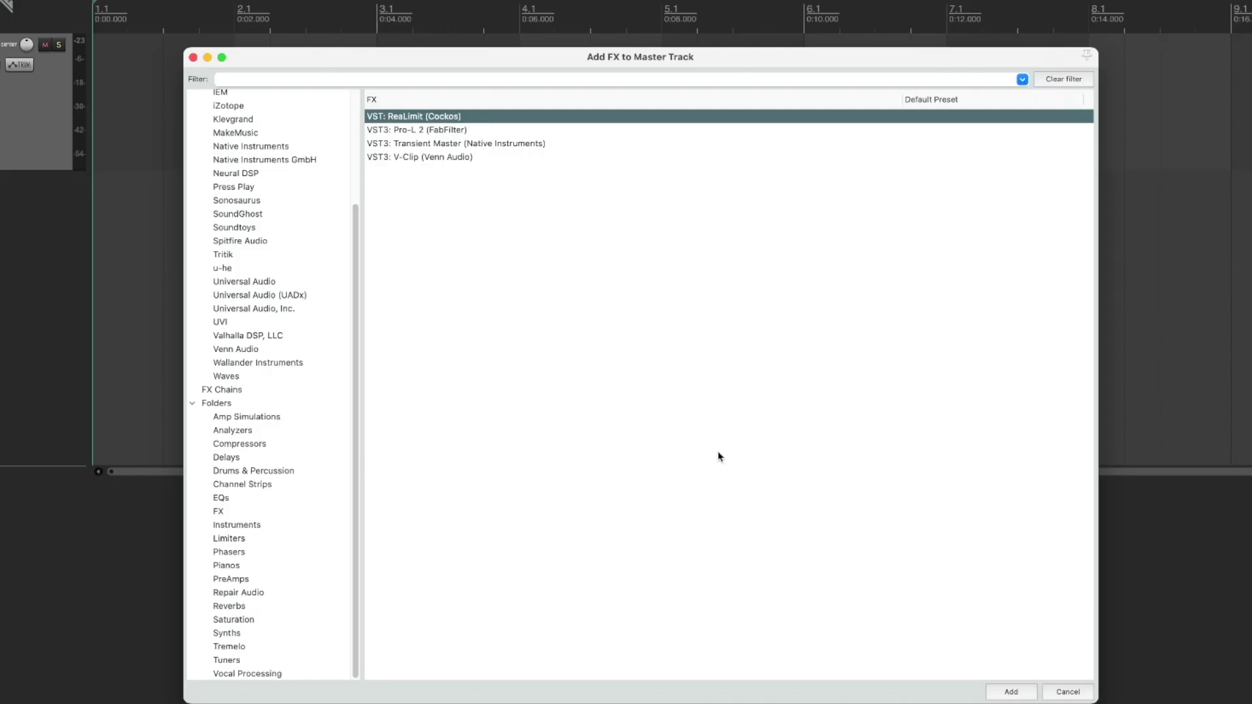
pyautogui.click(1029, 695)
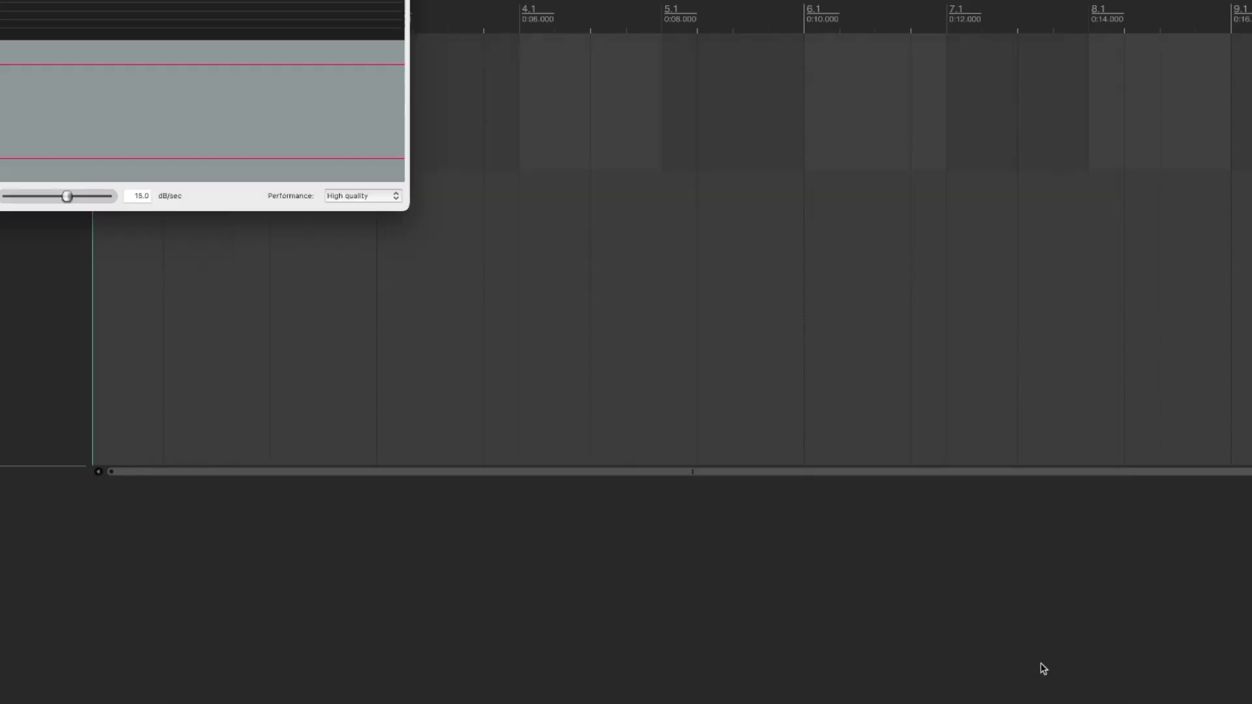
pyautogui.moveTo(100, 0); pyautogui.dragTo(534, 108)
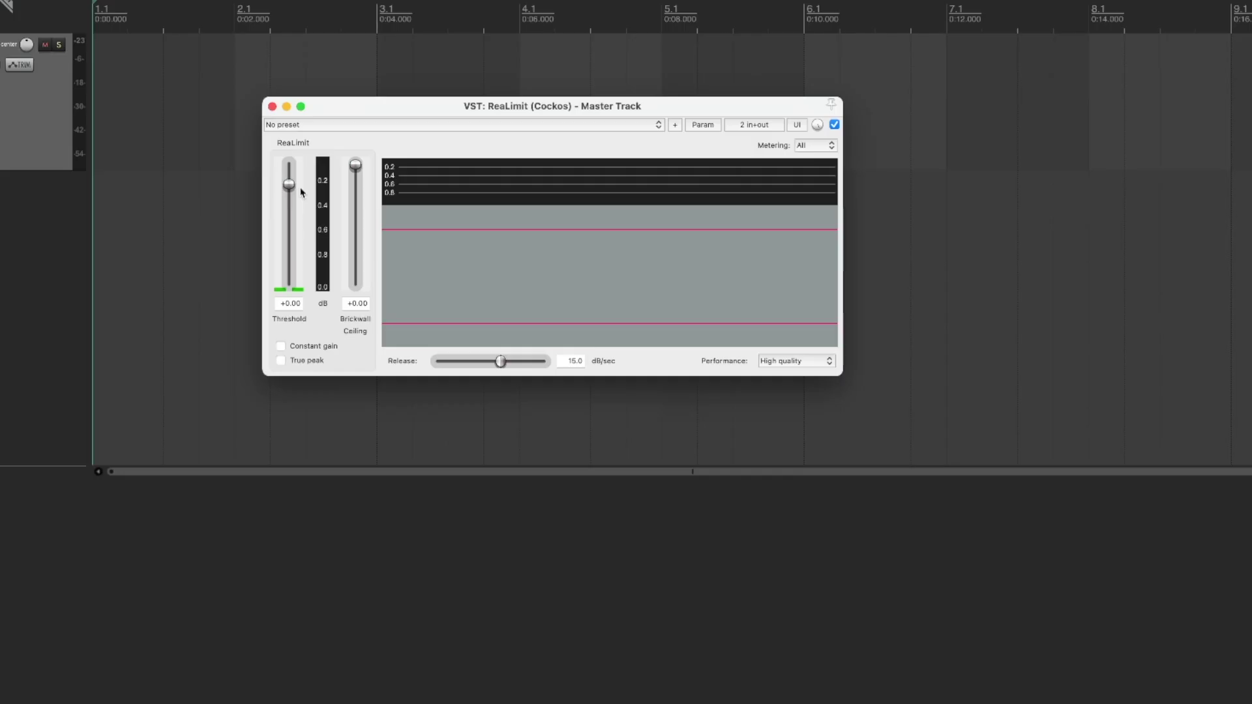
pyautogui.click(272, 107)
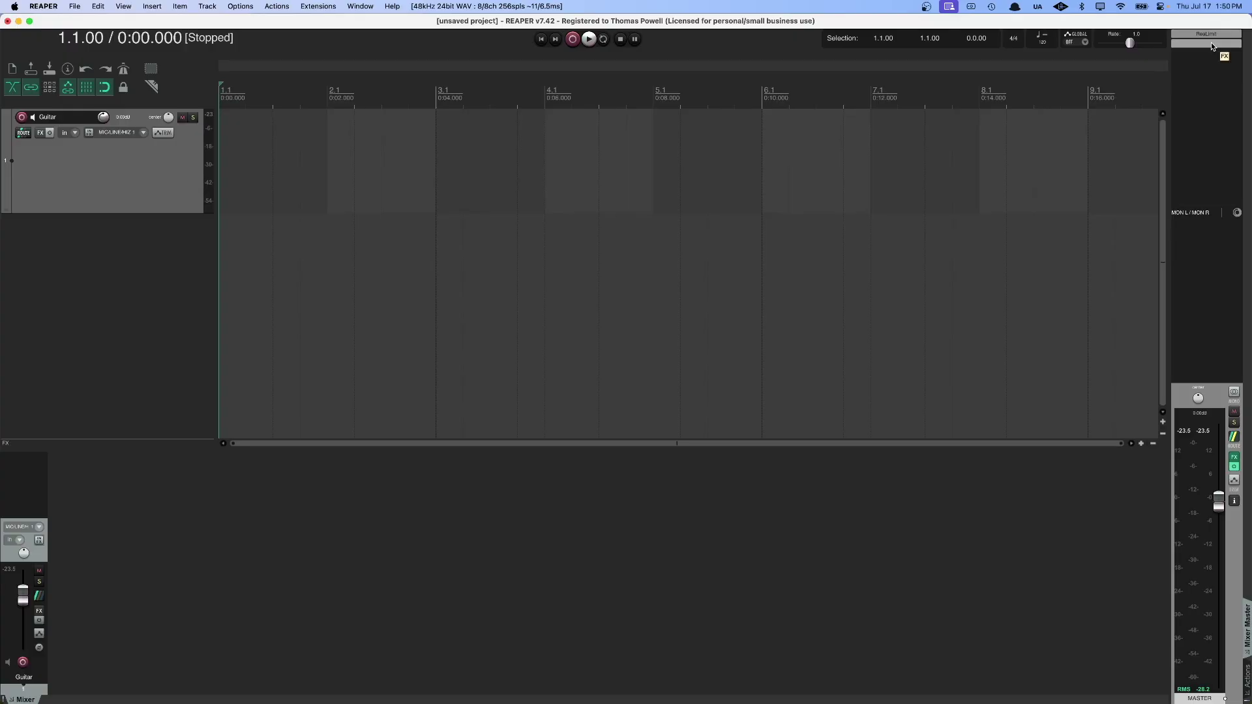
# Add VST3: SonoBus from the Sonosaurus developer folder to the master track.
pyautogui.doubleClick(1211, 42)
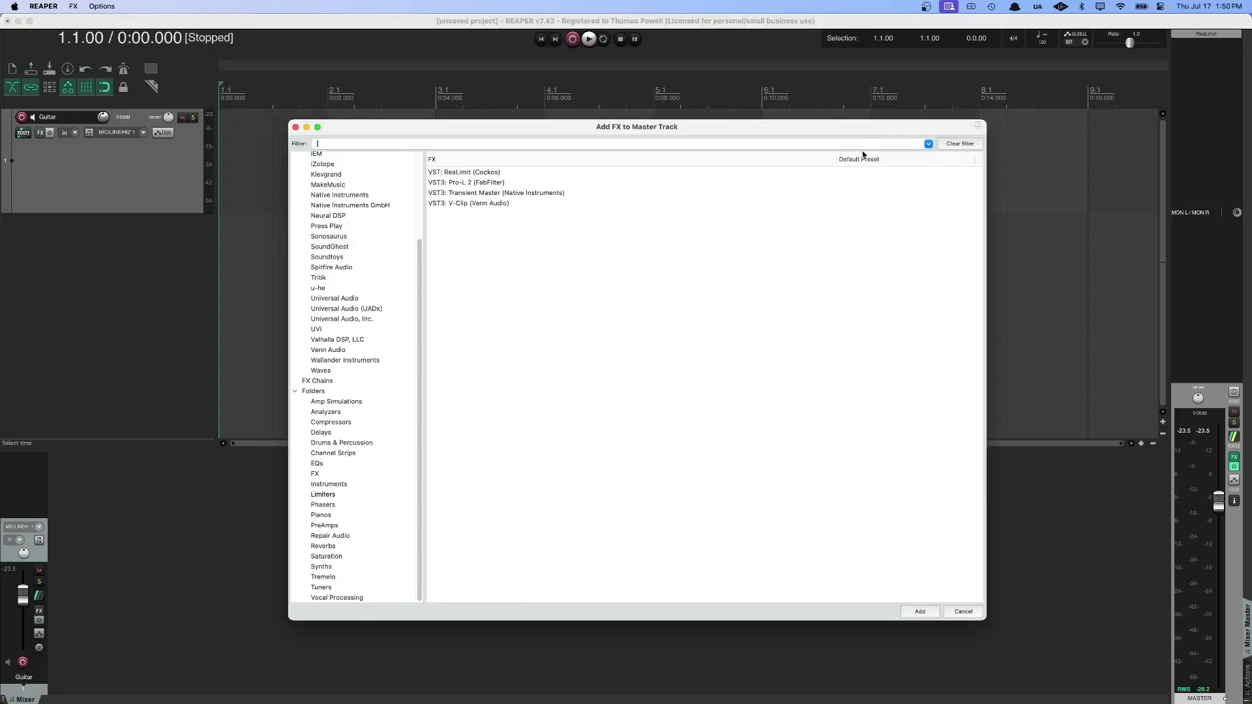
pyautogui.moveTo(870, 131); pyautogui.dragTo(854, 127)
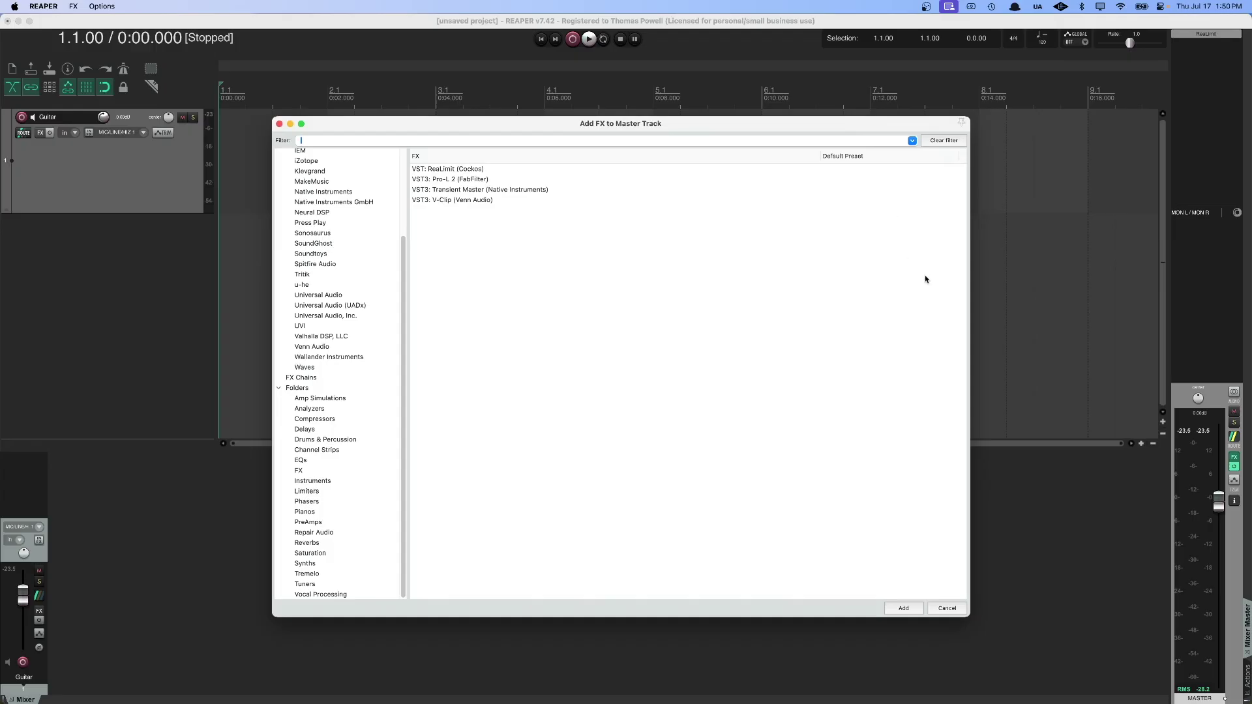
pyautogui.scroll(5, 372, 168)
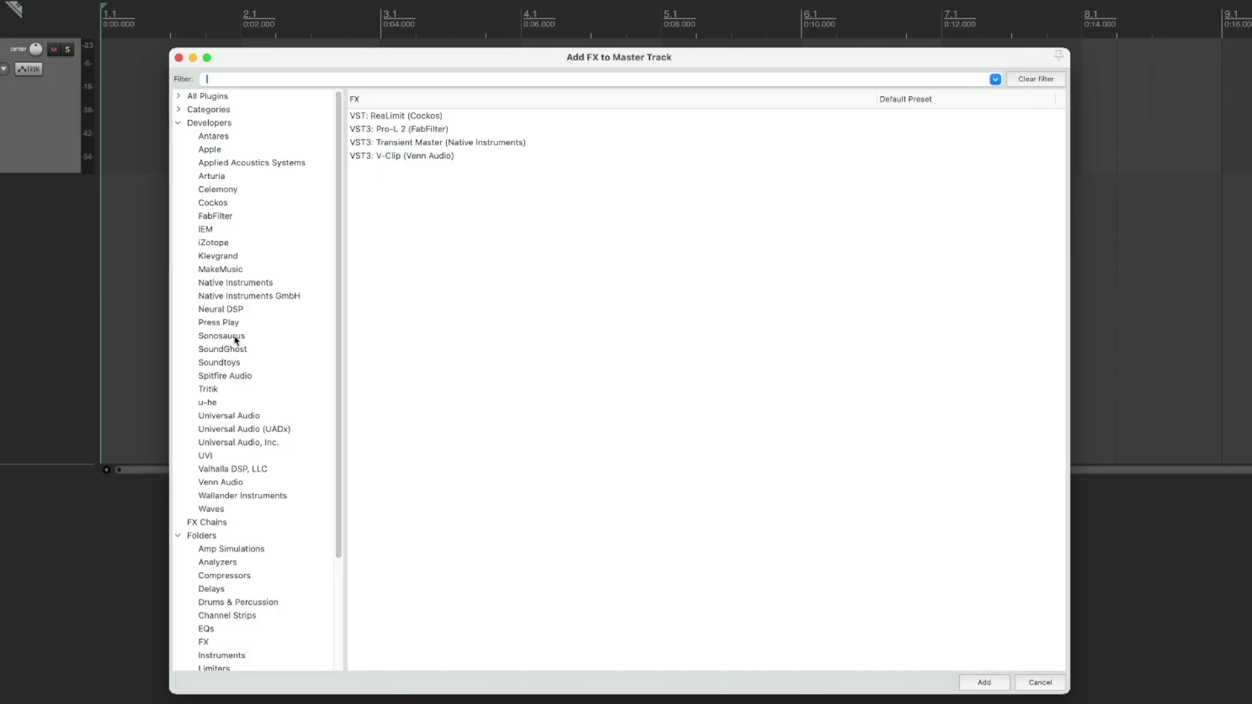
pyautogui.click(235, 338)
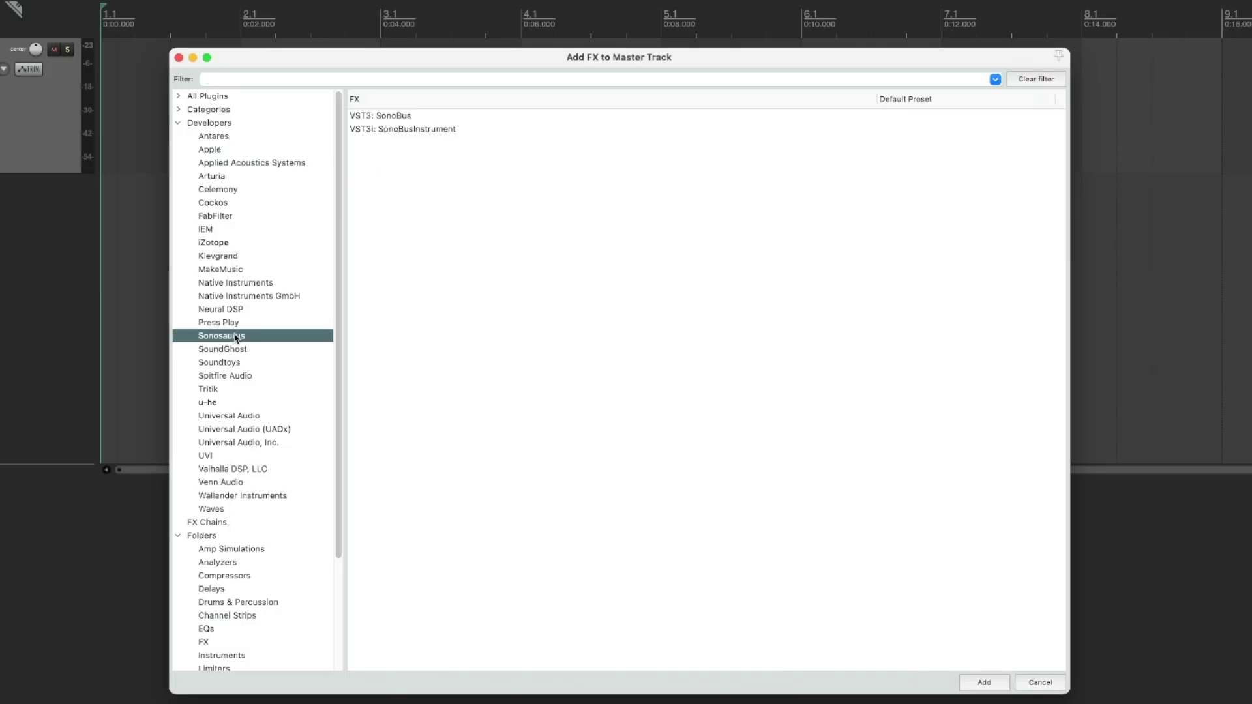
pyautogui.click(388, 117)
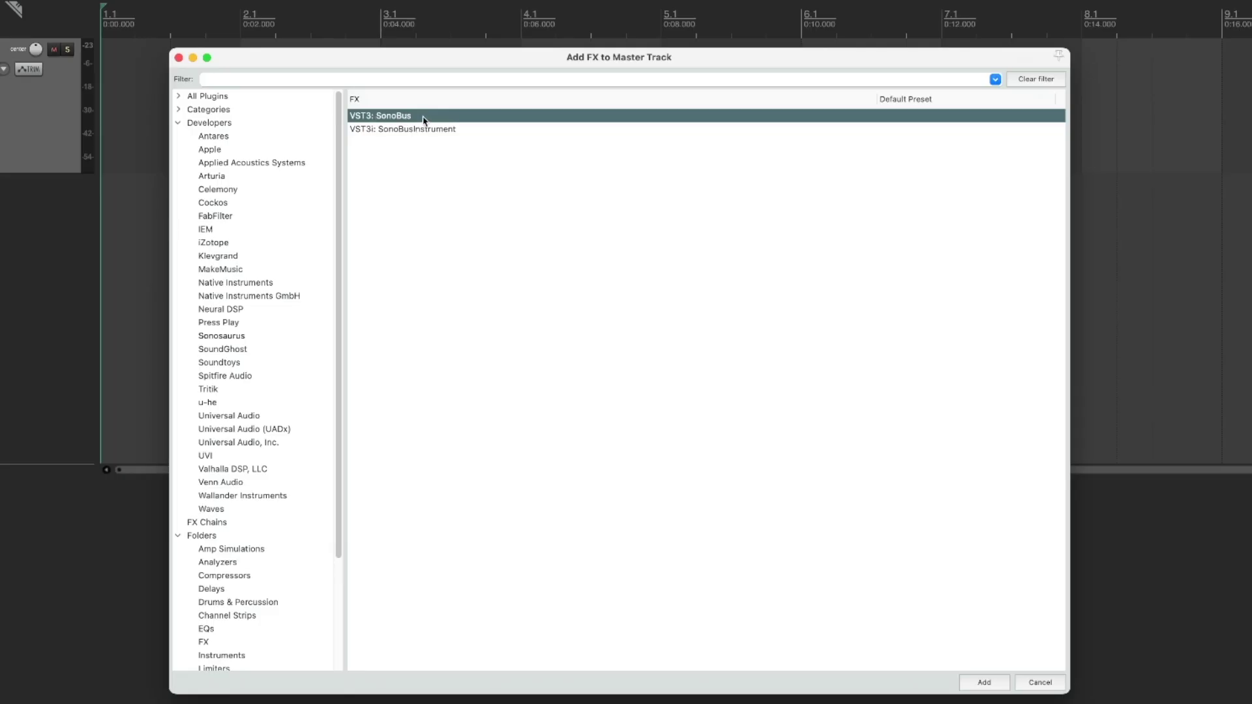
pyautogui.click(985, 682)
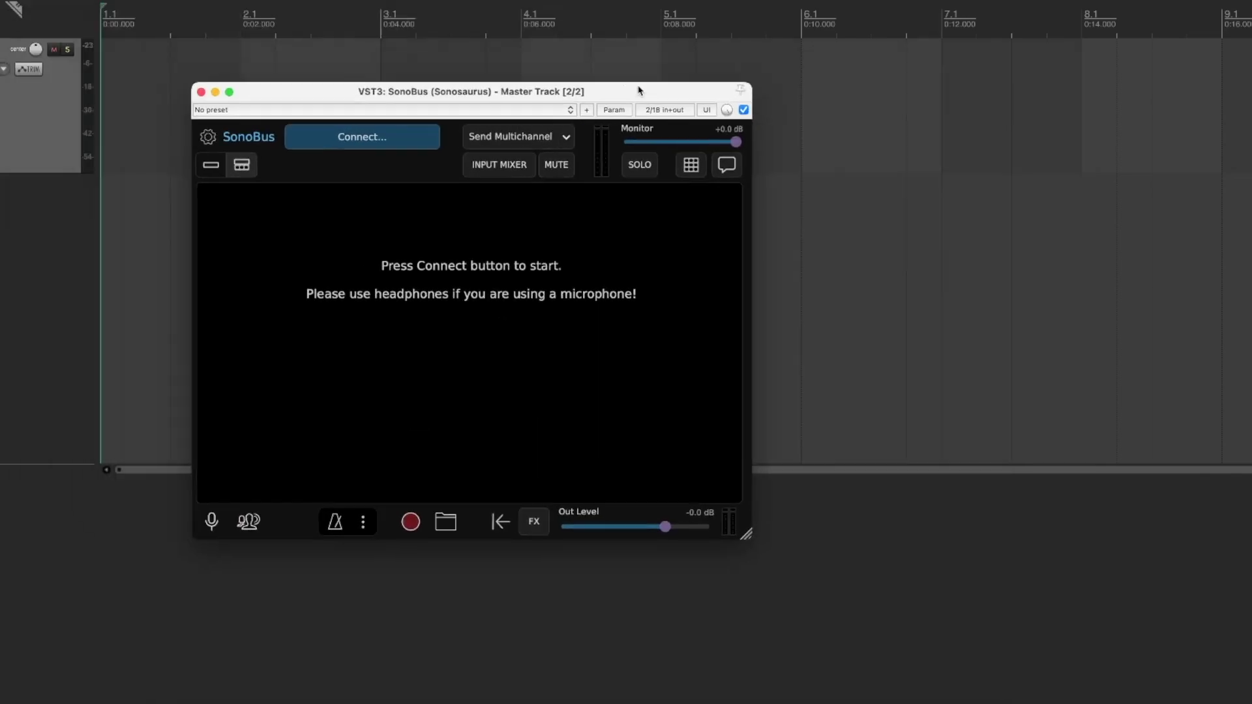
# Enlarge the SonoBus window, set sending to Send Mono, and lower the monitor level.
pyautogui.moveTo(742, 536); pyautogui.dragTo(1102, 682)
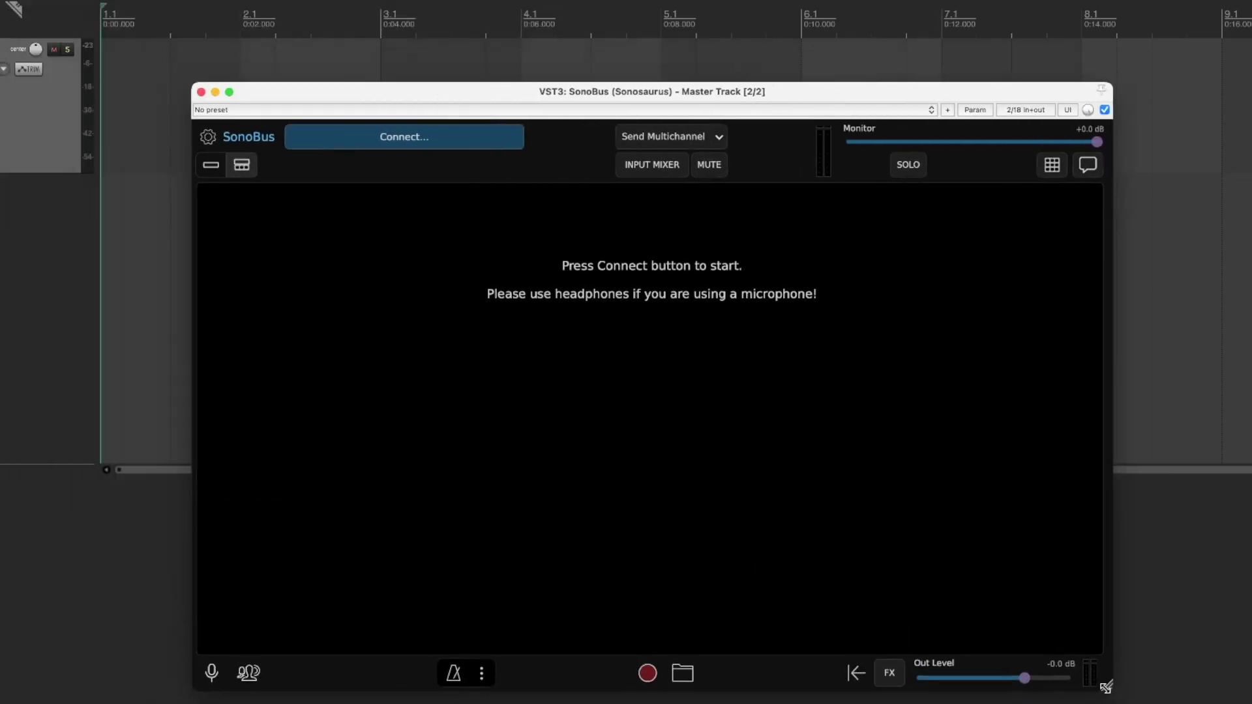
pyautogui.moveTo(922, 98); pyautogui.dragTo(890, 91)
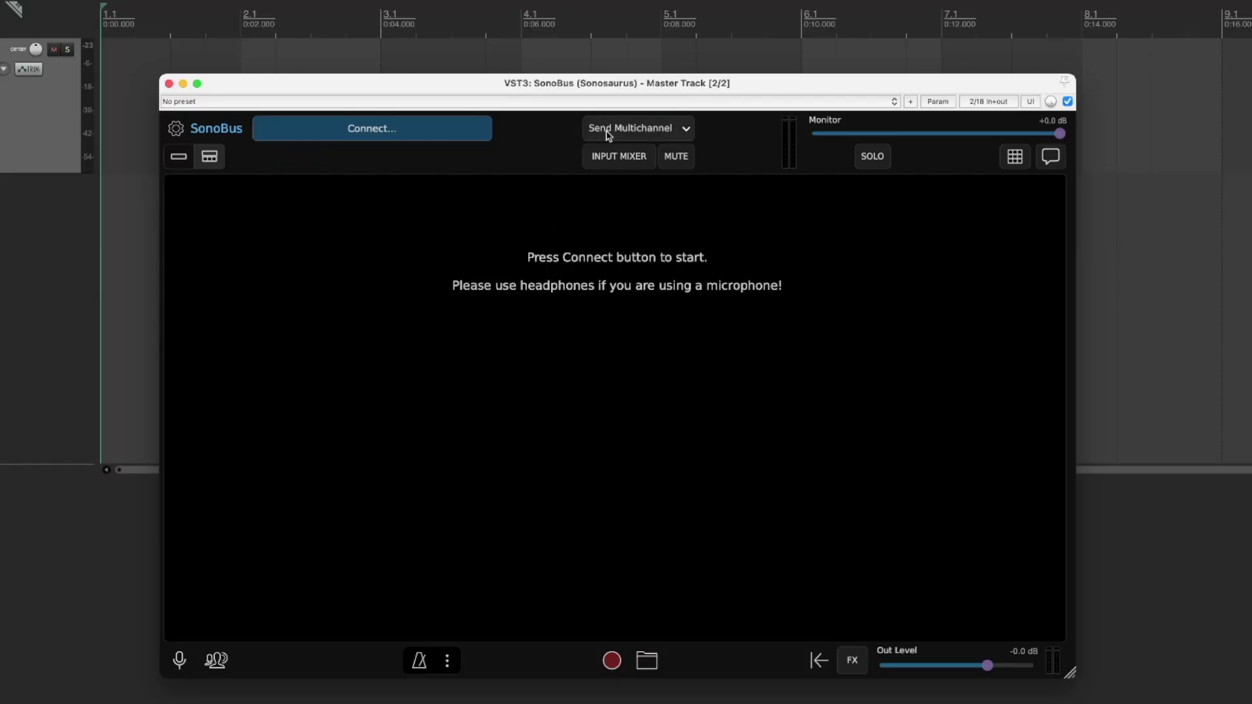
pyautogui.click(683, 128)
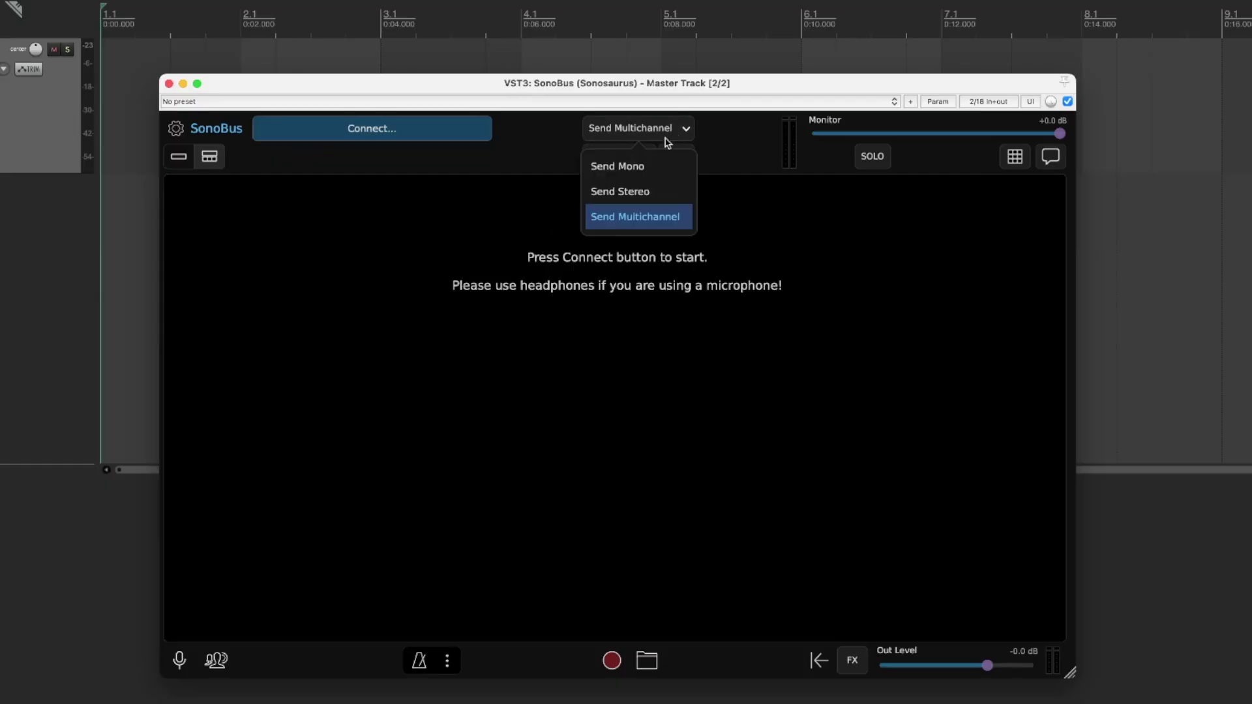
pyautogui.click(629, 169)
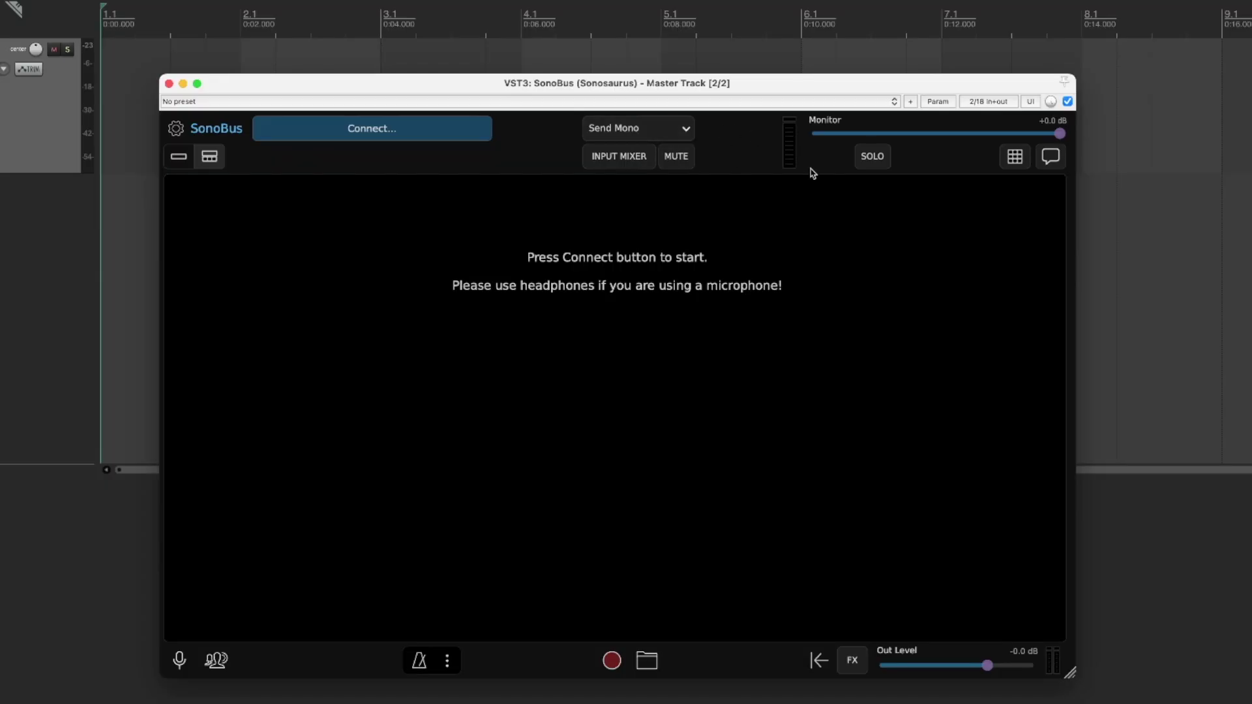
pyautogui.moveTo(1059, 133)
pyautogui.mouseDown()
pyautogui.moveTo(823, 132)
pyautogui.moveTo(1061, 138)
pyautogui.mouseUp()
# Show the SonoBus input mixer and reset the Metronome level to -6.0 dB.
pyautogui.click(621, 159)
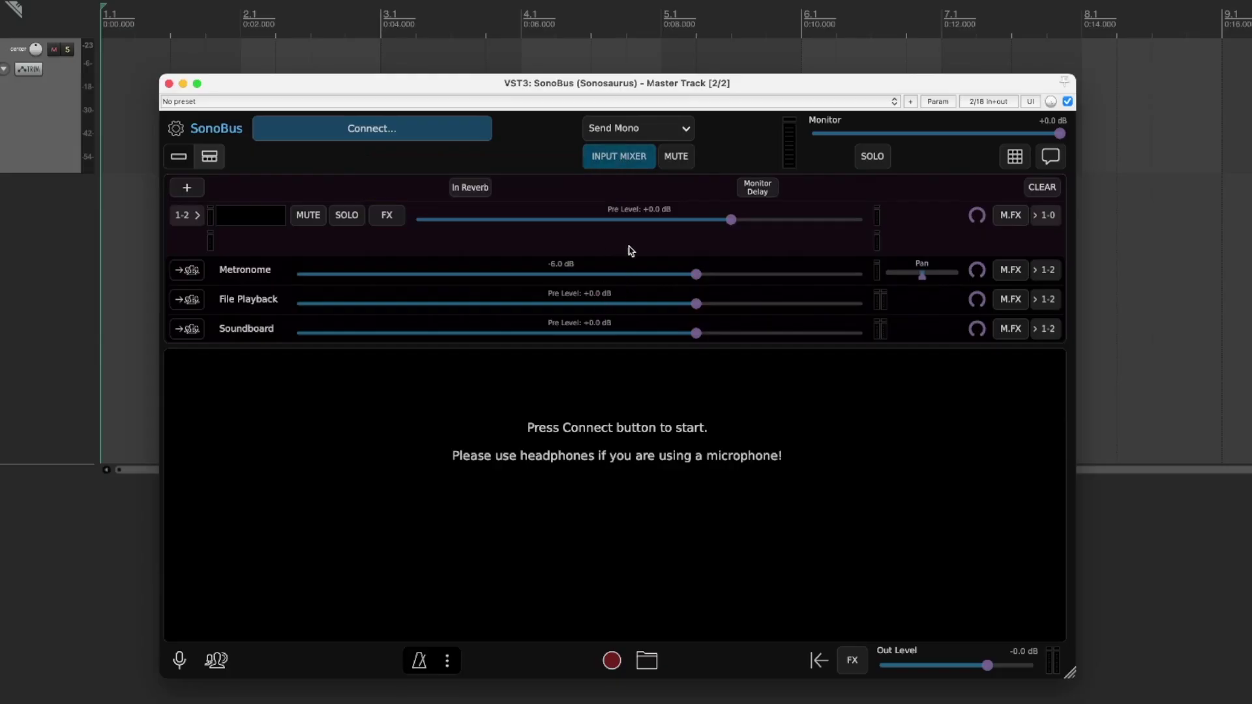
pyautogui.moveTo(688, 279)
pyautogui.mouseDown()
pyautogui.moveTo(567, 279)
pyautogui.moveTo(680, 284)
pyautogui.mouseUp()
pyautogui.doubleClick(679, 280)
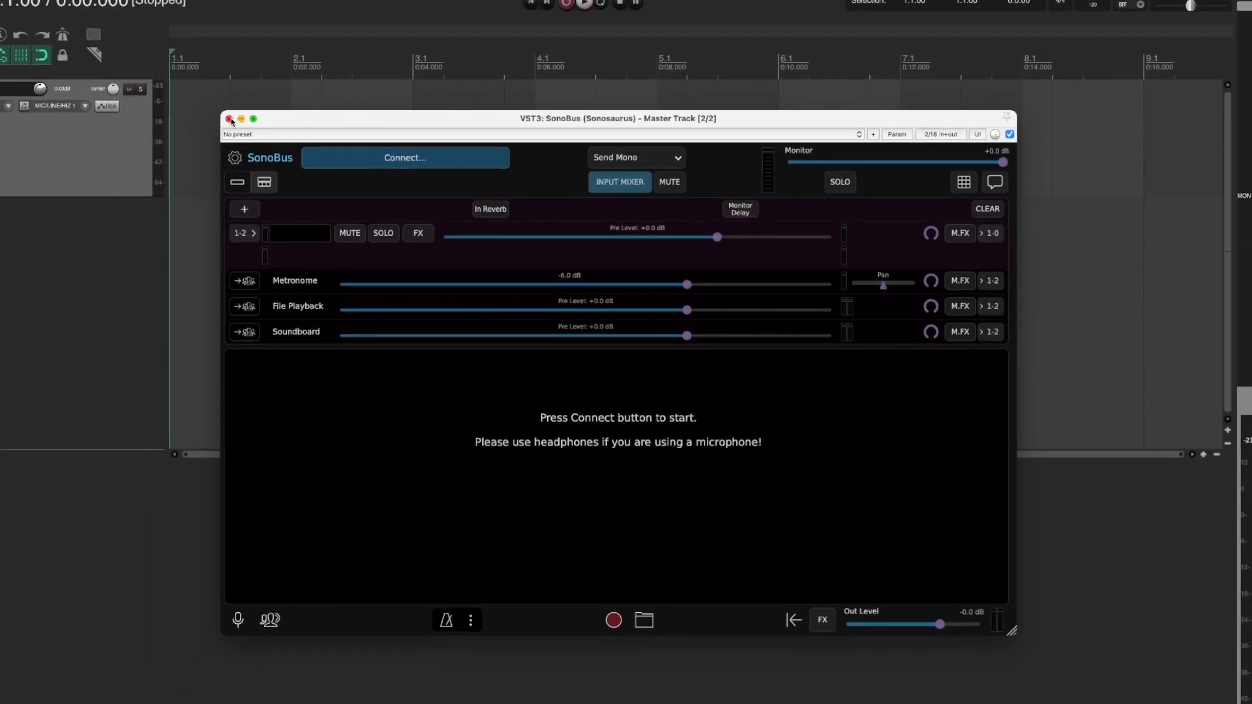
# Close the SonoBus window and open REAPER Preferences via Options > Settings.
pyautogui.click(230, 119)
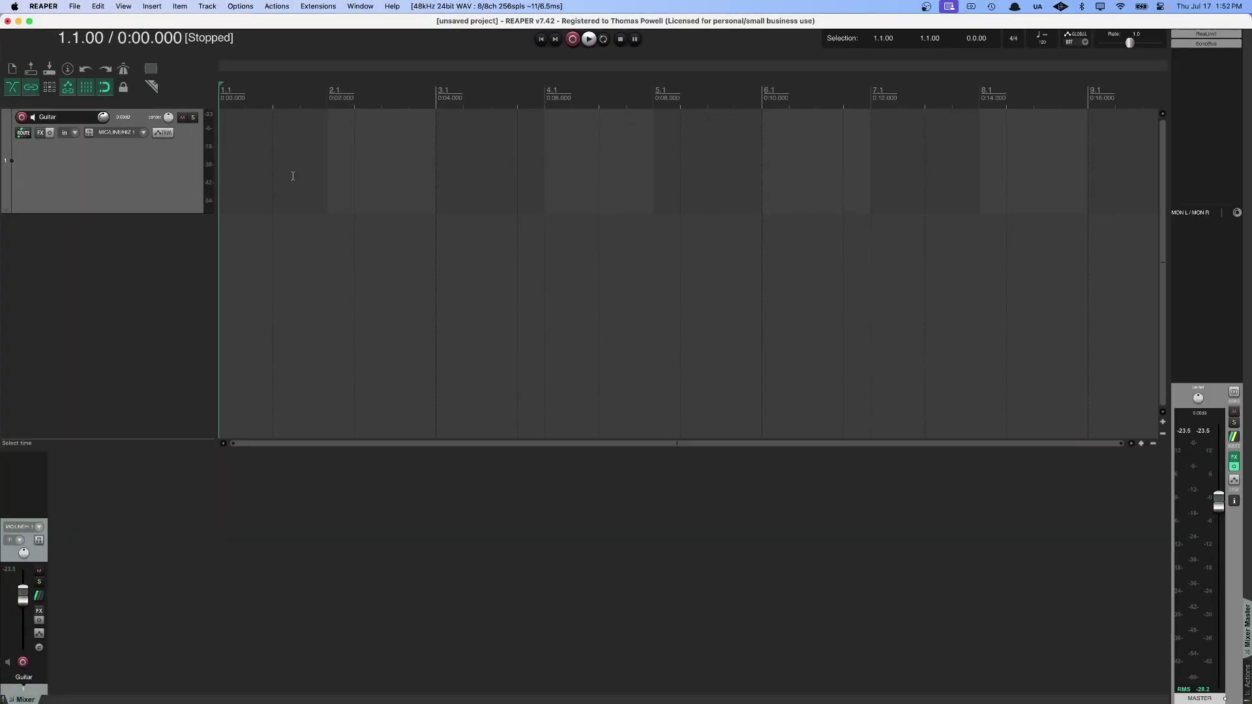
pyautogui.click(244, 9)
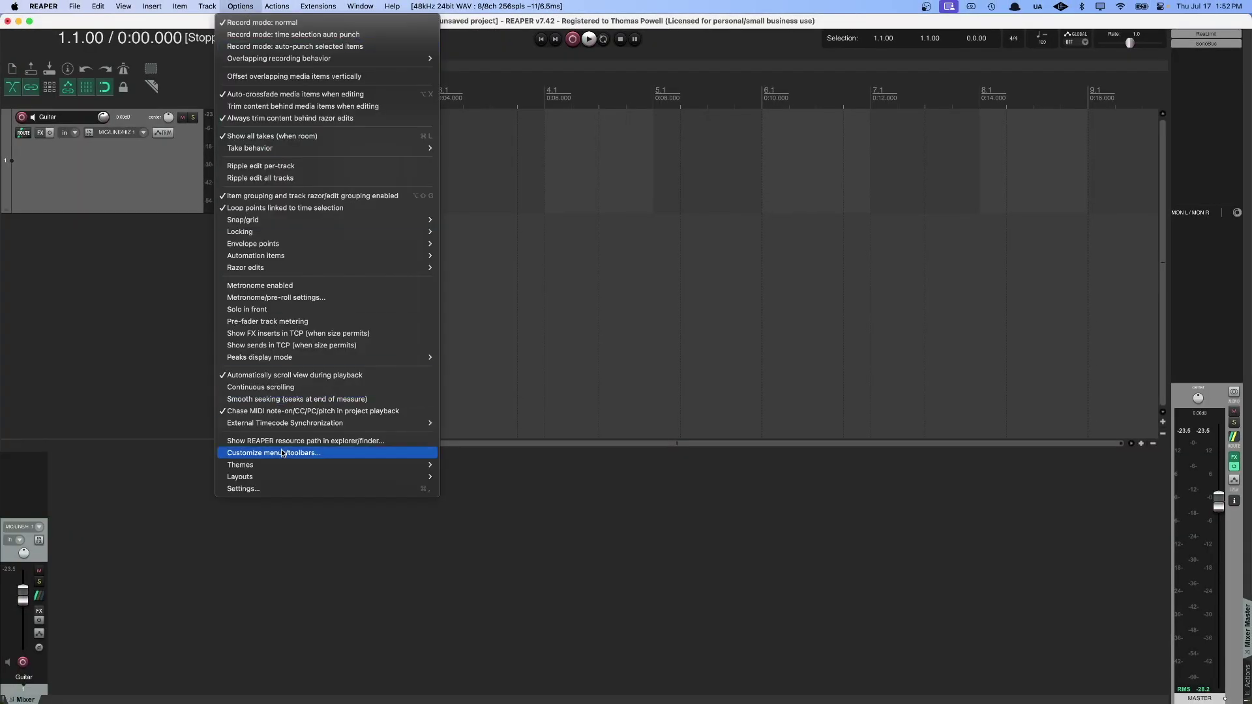
pyautogui.click(284, 491)
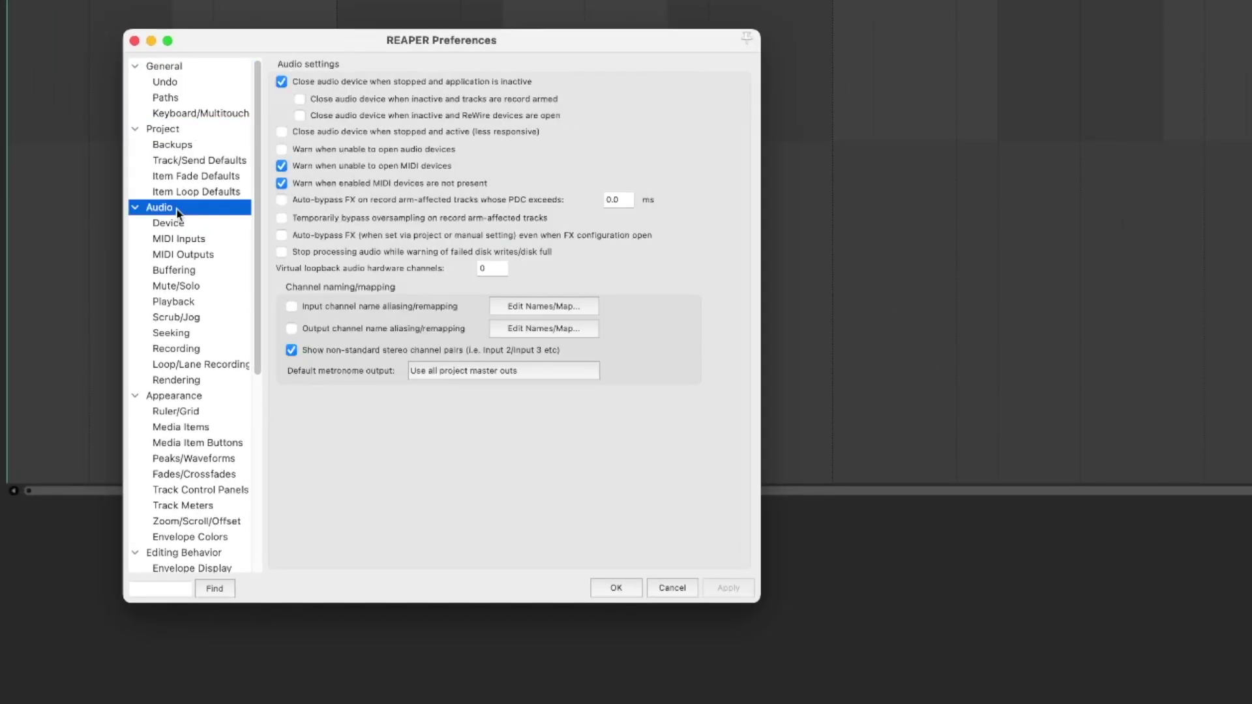
# On the Device page, choose Universal Audio Thunderbolt as the audio device.
pyautogui.click(193, 225)
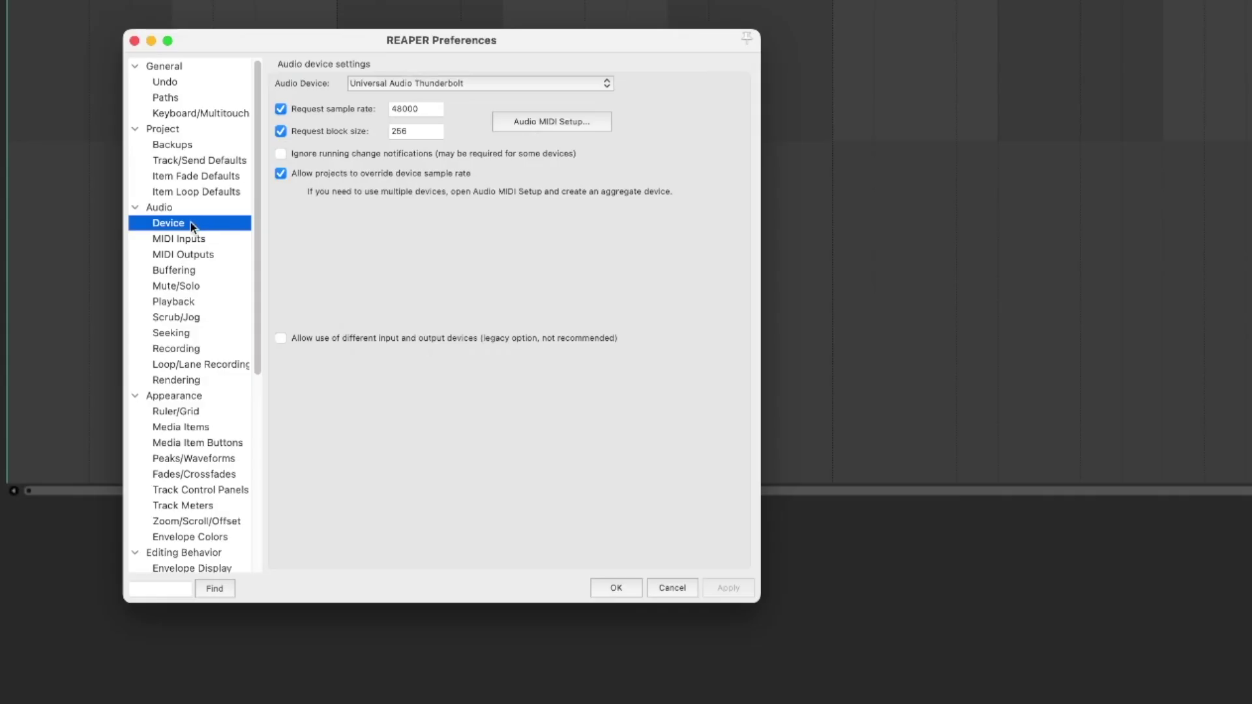
pyautogui.click(438, 86)
pyautogui.click(439, 86)
# Enter 128 in the Request block size field, then Apply and OK.
pyautogui.doubleClick(412, 135)
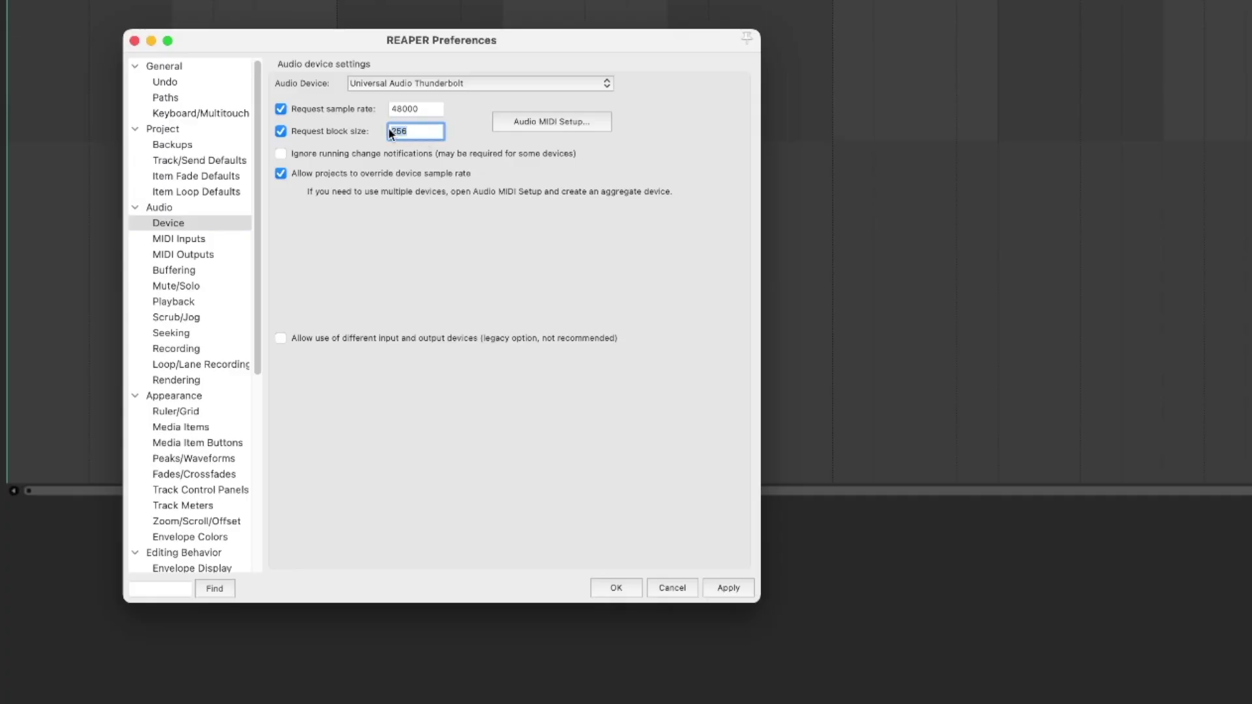
pyautogui.press('BackSpace')
pyautogui.write('128')
pyautogui.press('BackSpace')
pyautogui.press('BackSpace')
pyautogui.press('BackSpace')
pyautogui.write('1024')
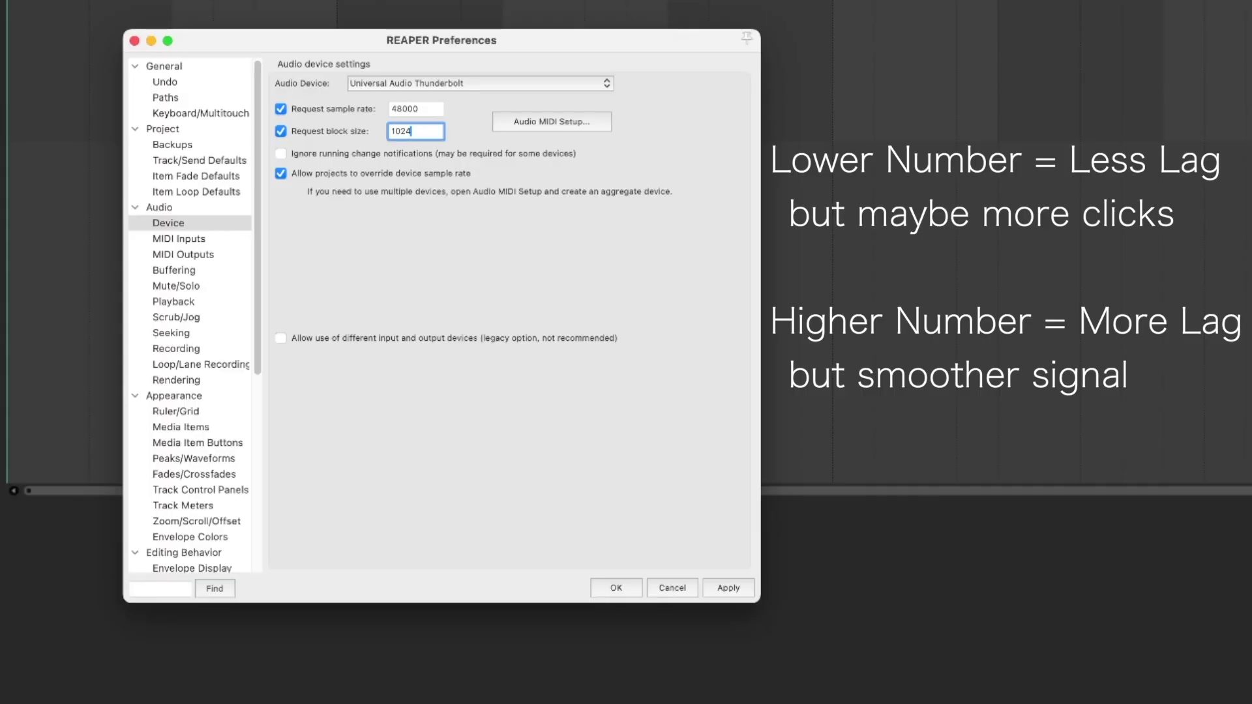
pyautogui.press('BackSpace')
pyautogui.press('BackSpace')
pyautogui.press('BackSpace')
pyautogui.press('BackSpace')
pyautogui.write('256')
pyautogui.press('BackSpace')
pyautogui.press('BackSpace')
pyautogui.press('BackSpace')
pyautogui.write('512')
pyautogui.write('2')
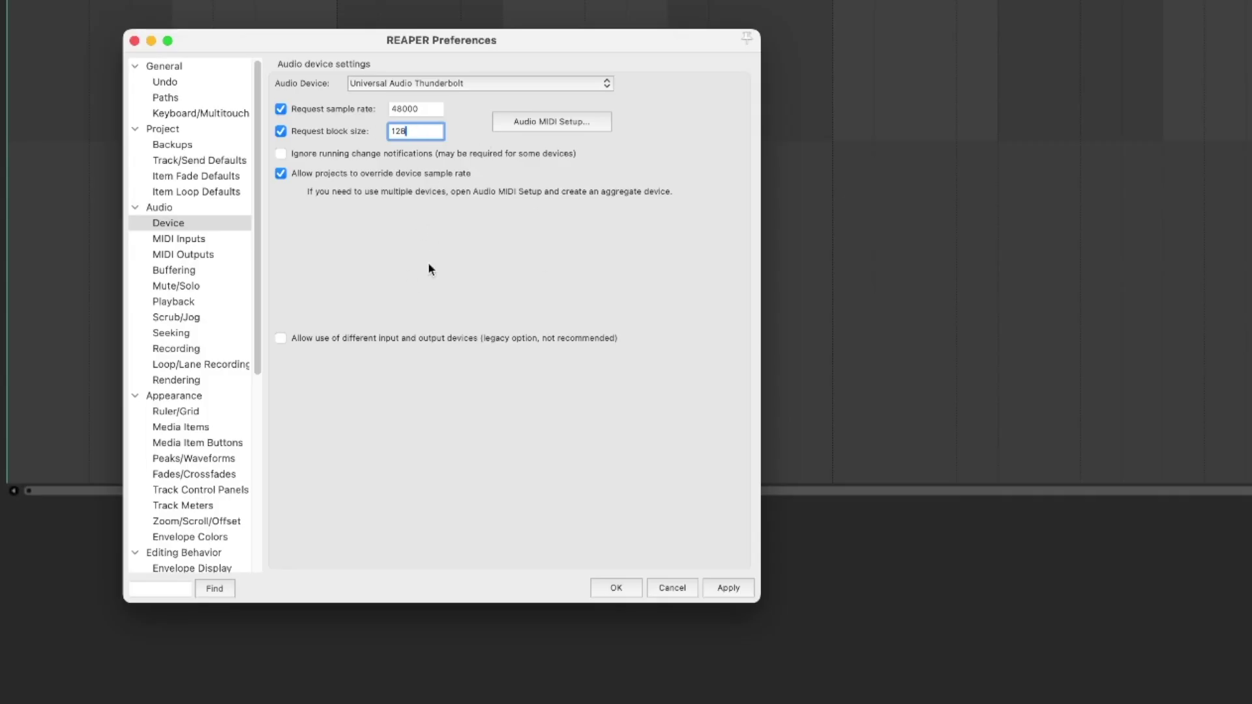
pyautogui.click(731, 588)
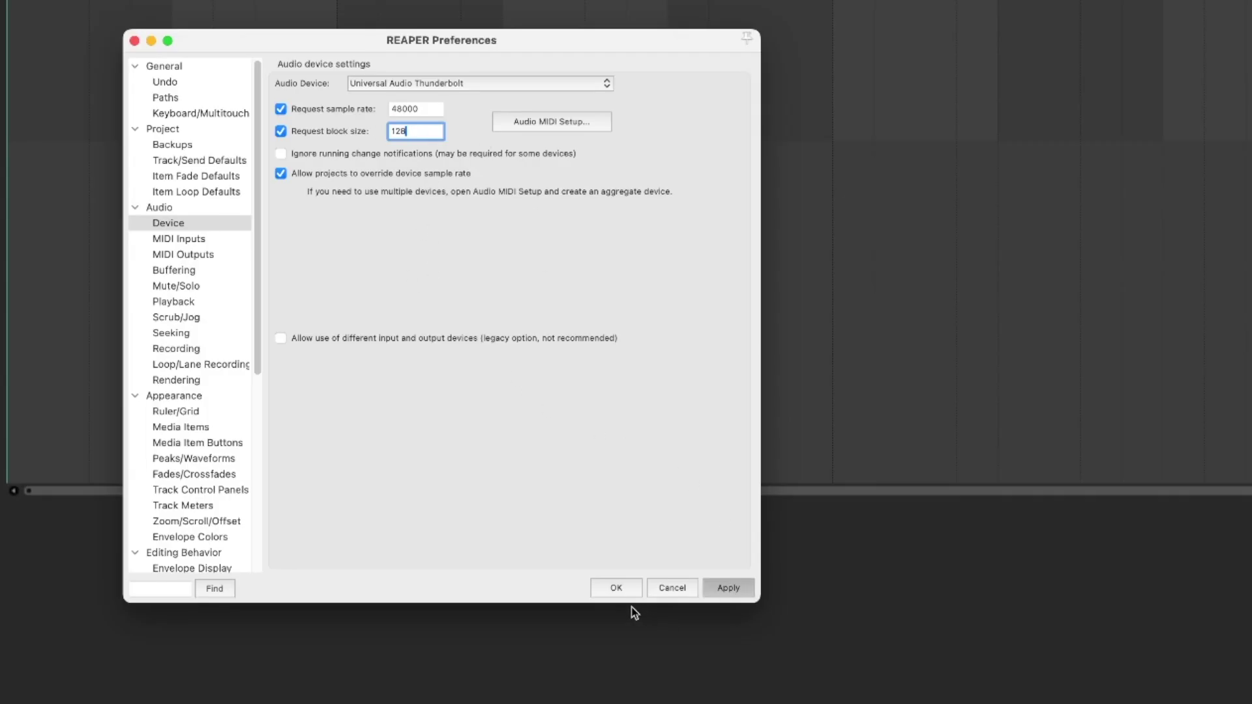
pyautogui.click(617, 590)
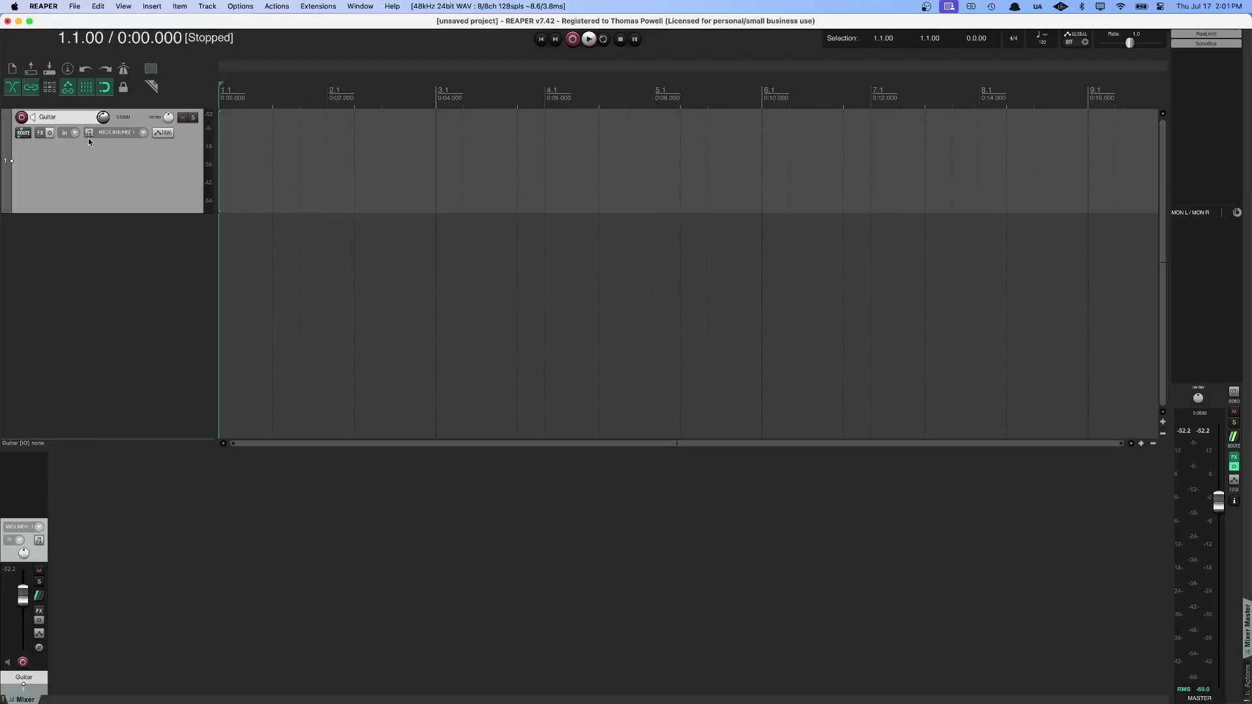
# Add VST3: Archetype Plini X (Neural DSP) from Amp Simulations to the Guitar track.
pyautogui.click(40, 133)
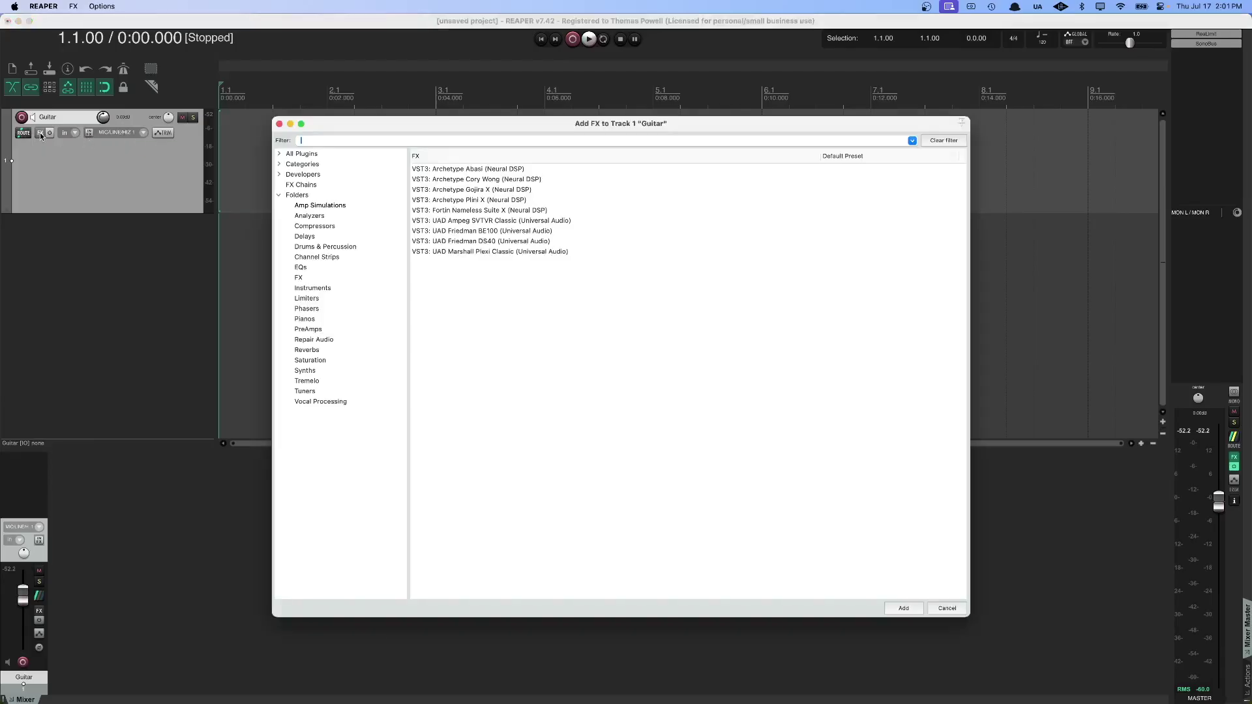
pyautogui.click(327, 208)
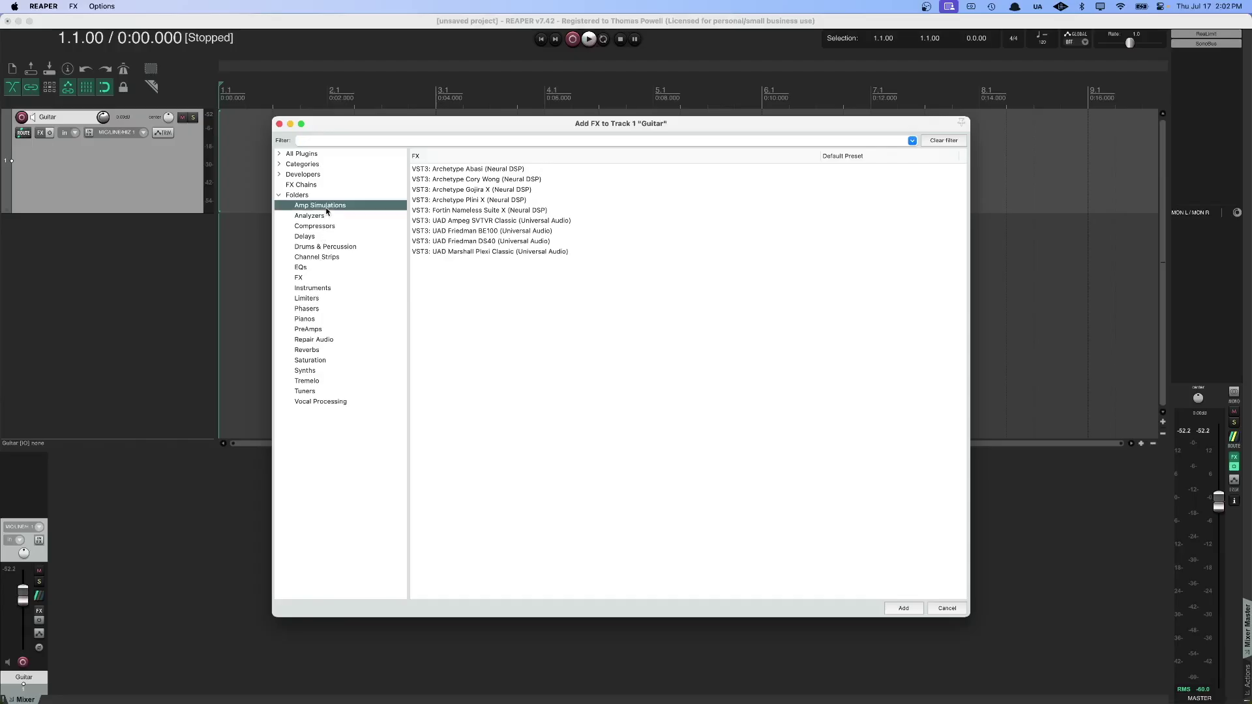
pyautogui.click(478, 200)
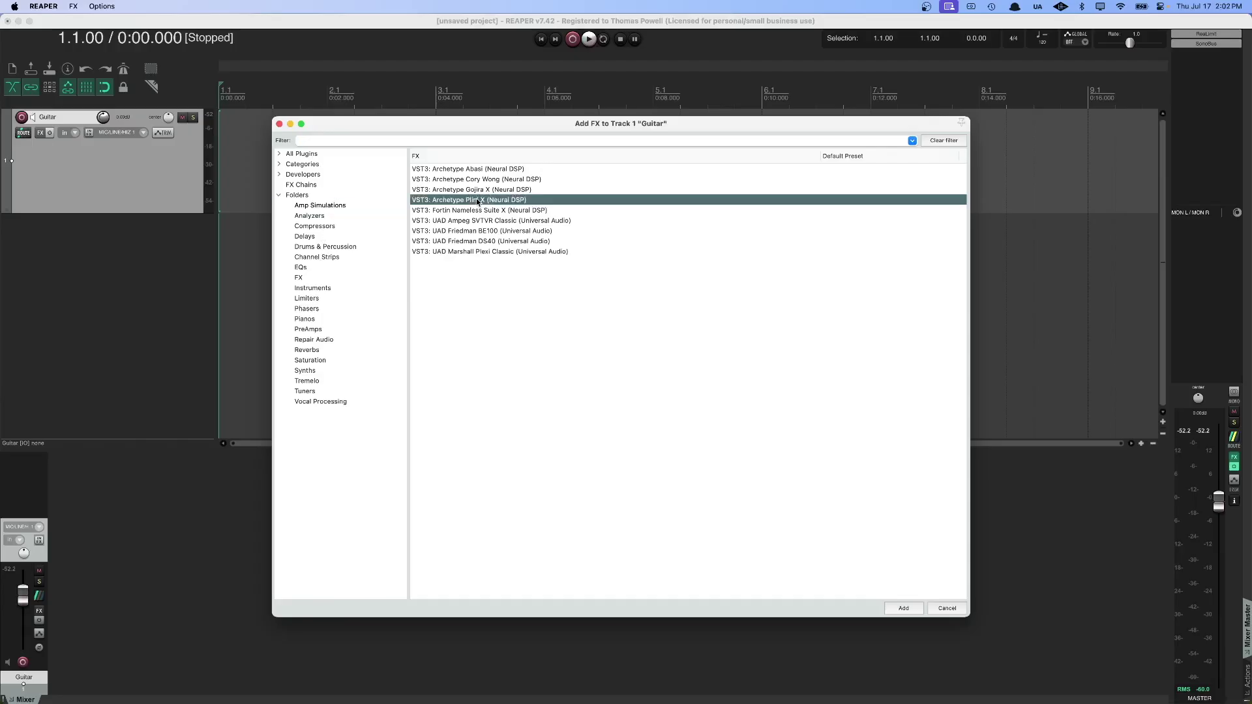
pyautogui.click(889, 605)
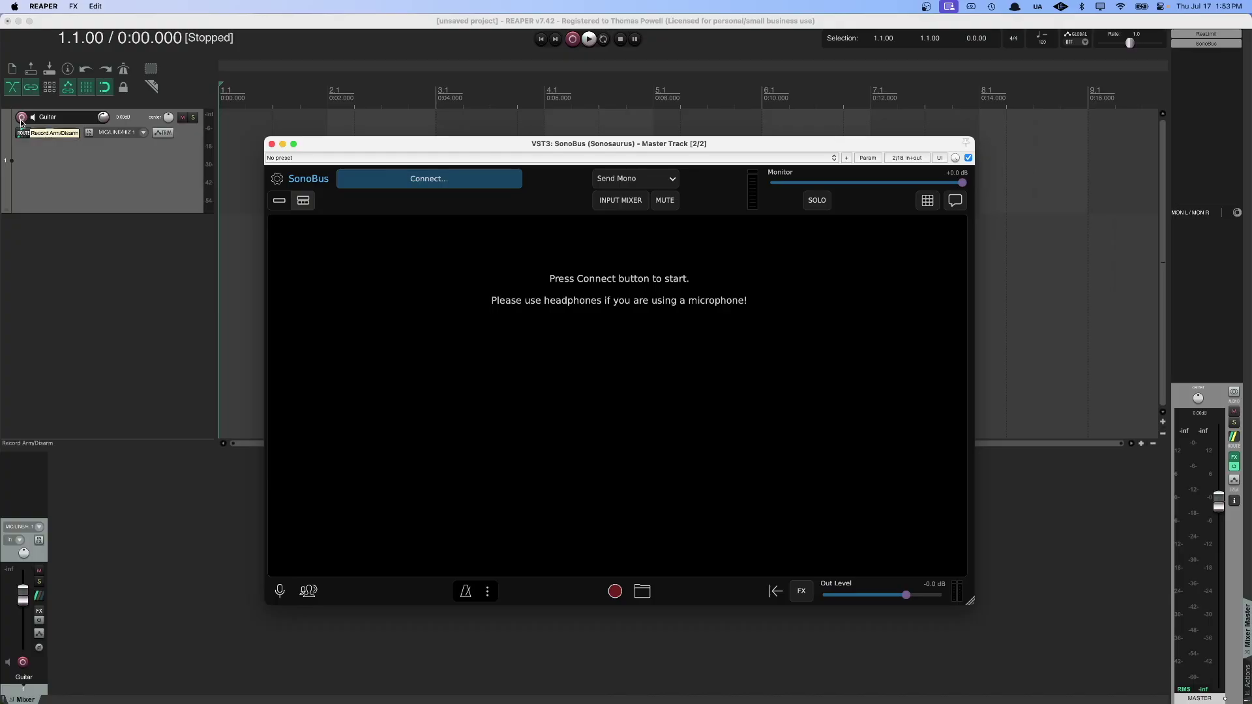
pyautogui.click(22, 119)
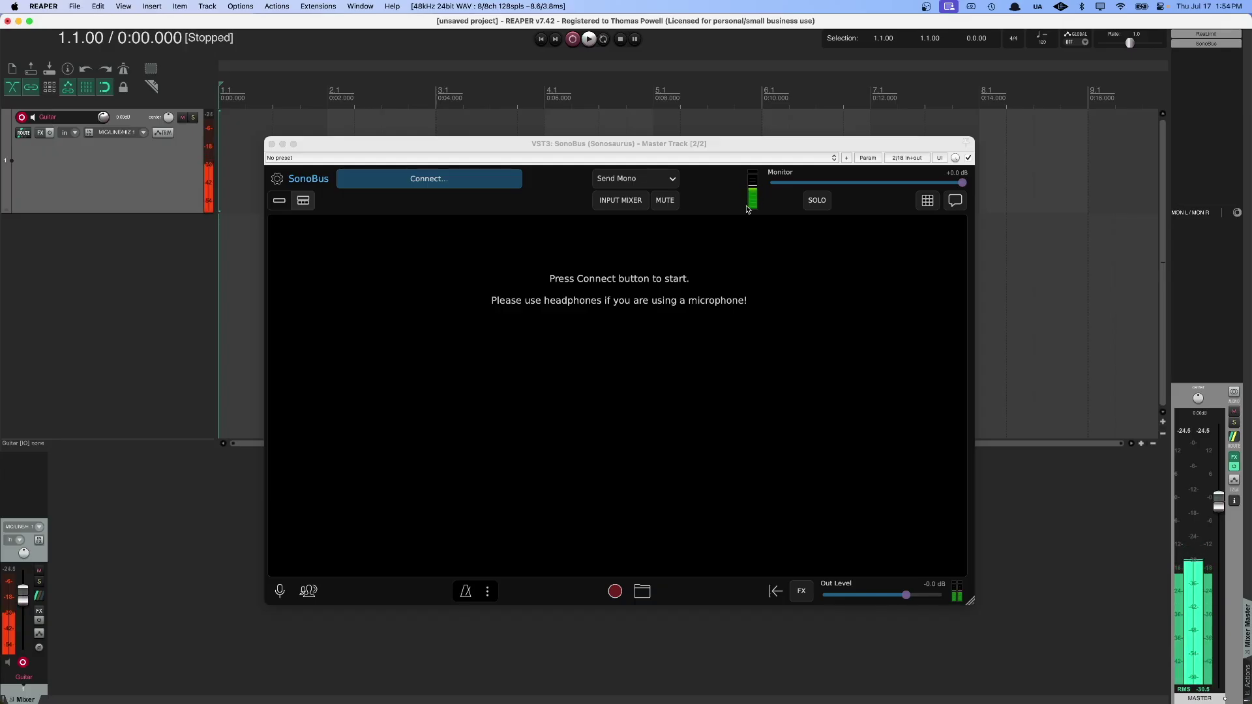
pyautogui.click(771, 184)
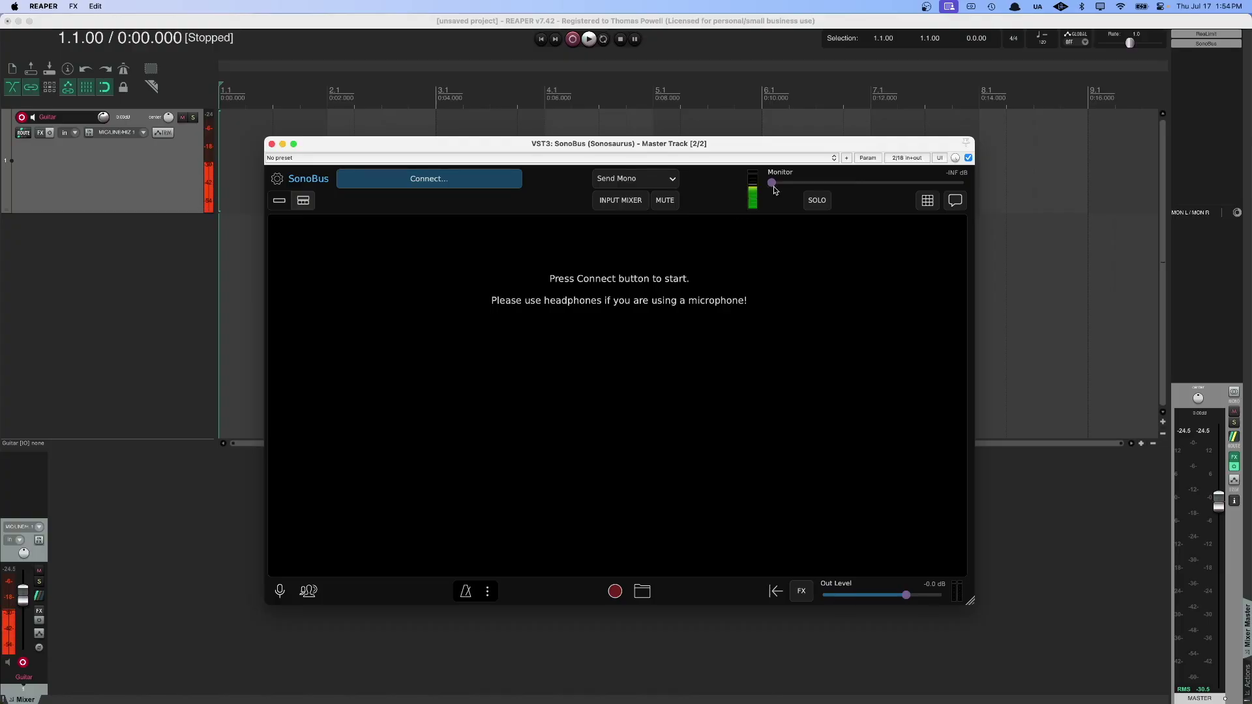
pyautogui.moveTo(771, 183); pyautogui.dragTo(1011, 189)
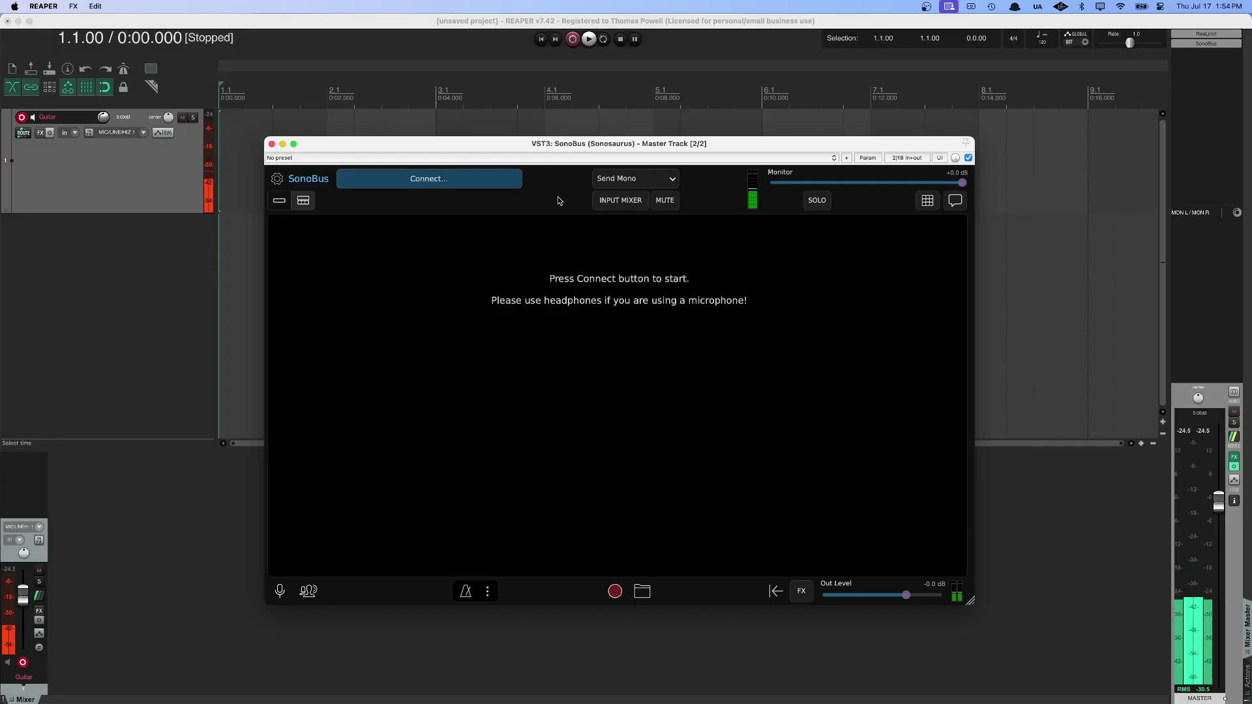
# Join SonoBus group 'eightmetalstrings' with a group password and connect.
pyautogui.click(388, 192)
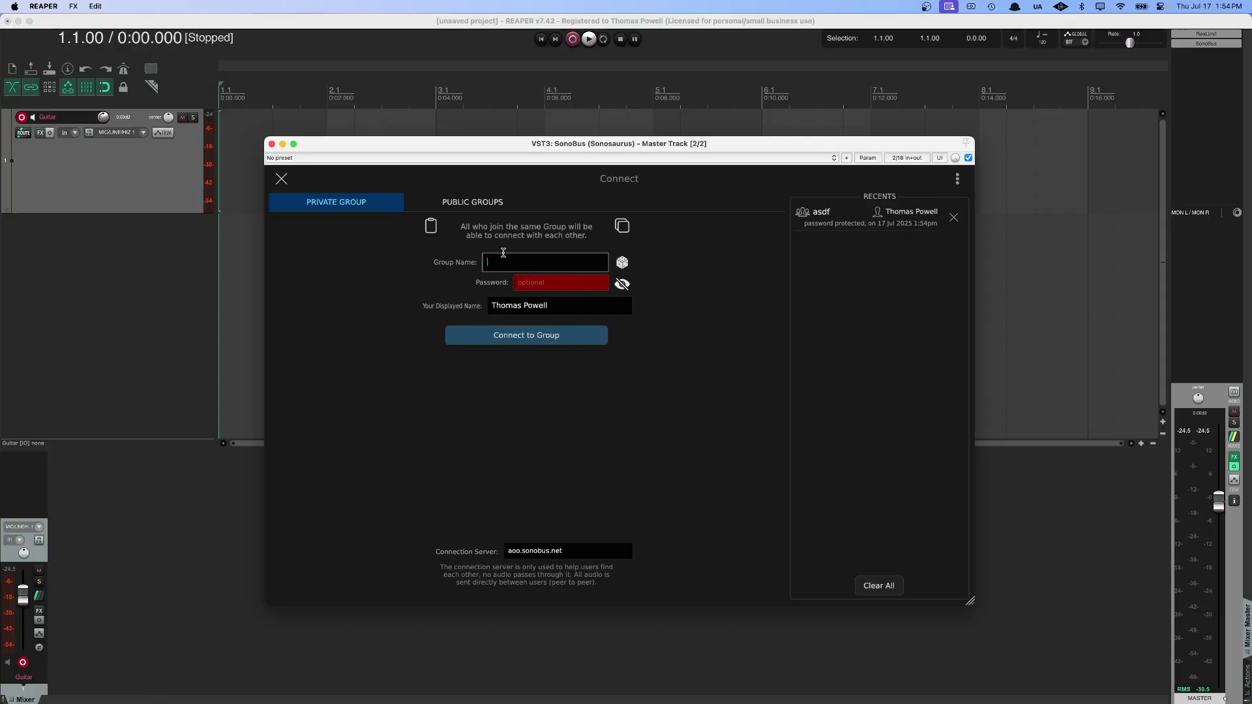
pyautogui.write('eightmetalstrings')
pyautogui.press('Return')
pyautogui.click(535, 283)
pyautogui.write('asdf')
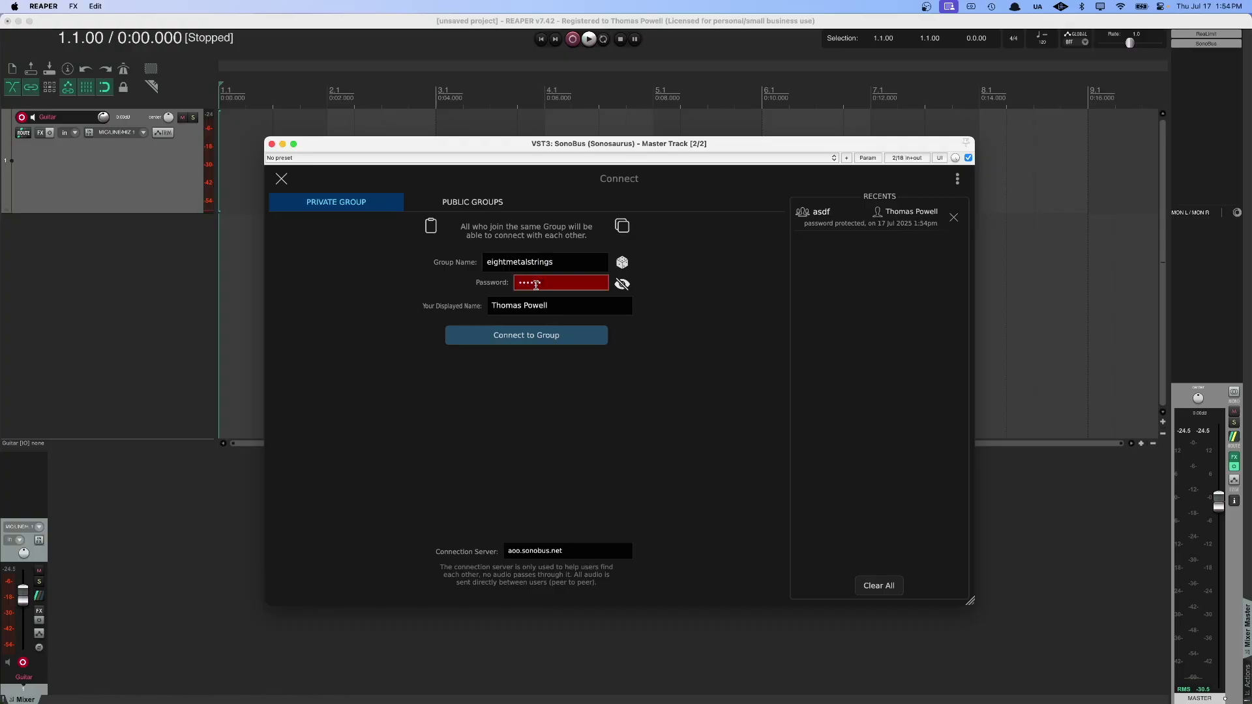
pyautogui.click(578, 343)
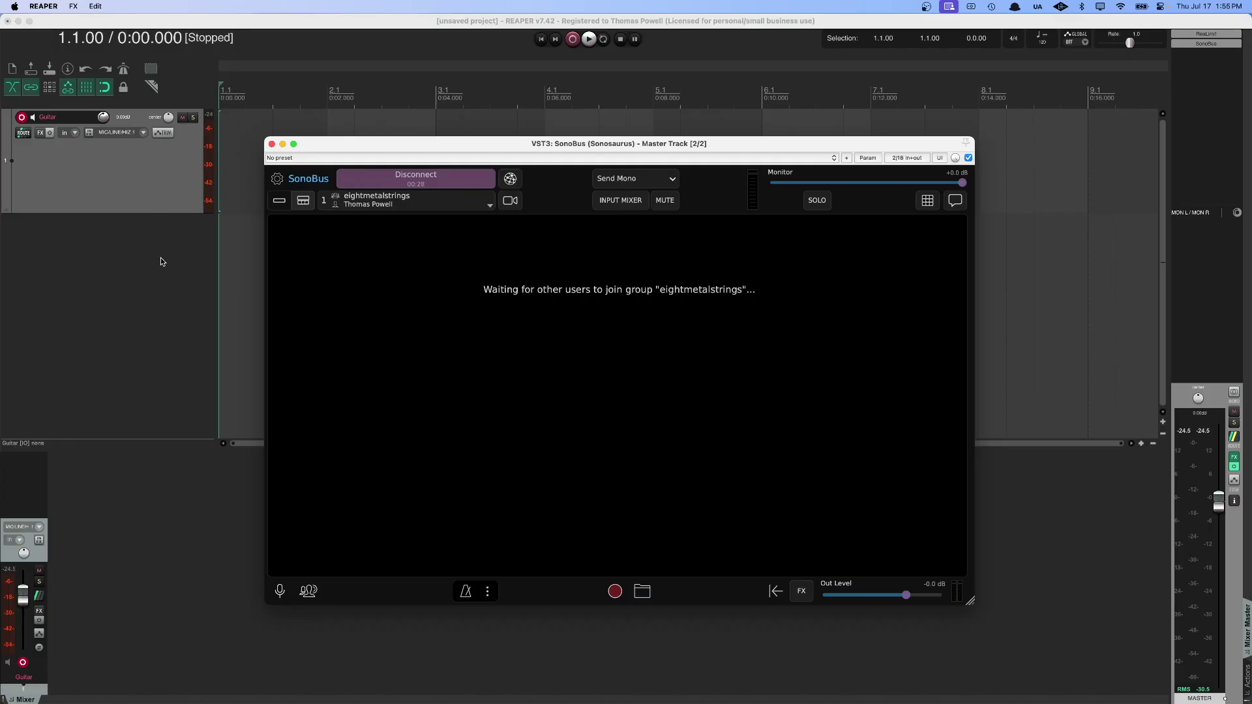
# Insert a new track below Guitar and name it Voice.
pyautogui.rightClick(89, 294)
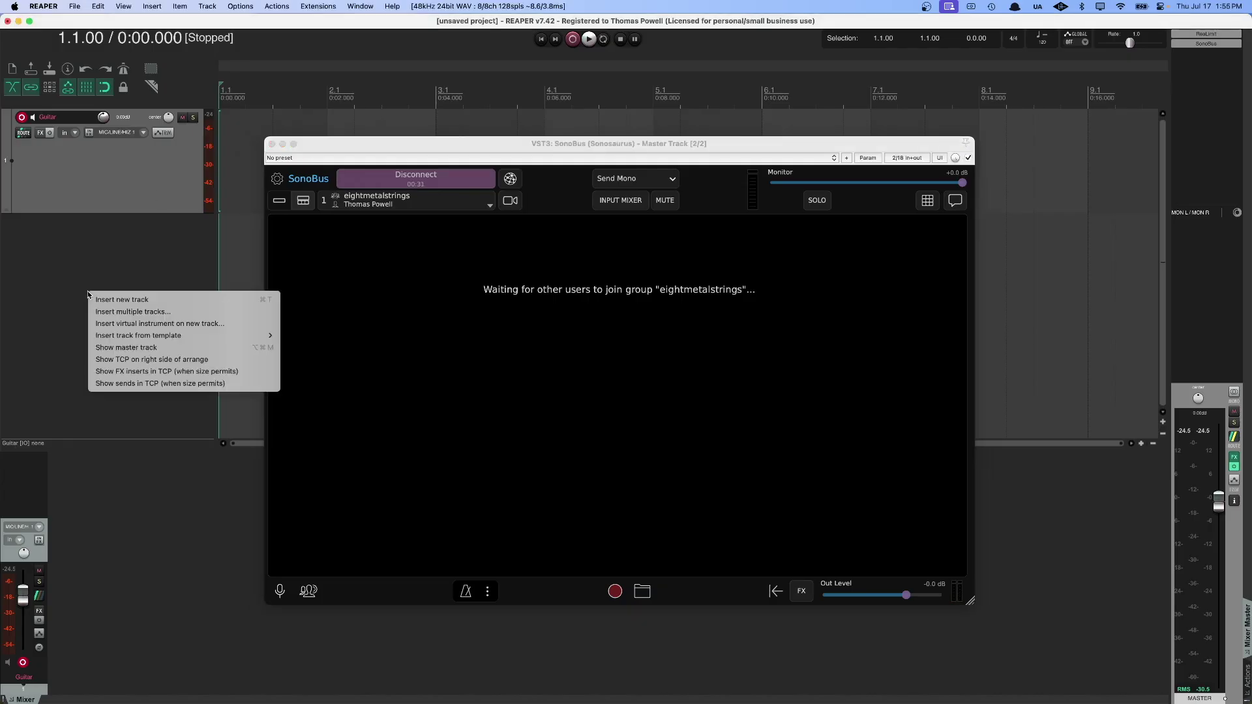
pyautogui.click(97, 299)
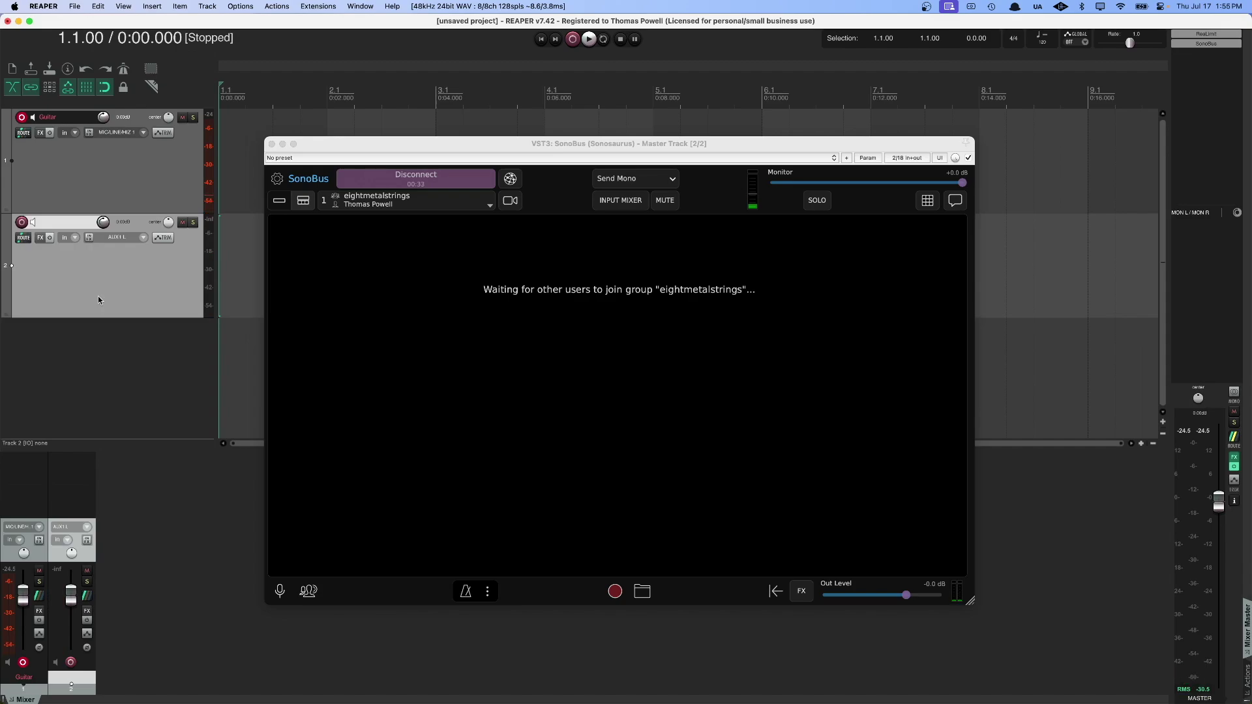
pyautogui.doubleClick(76, 225)
pyautogui.write('Voice')
pyautogui.click(88, 377)
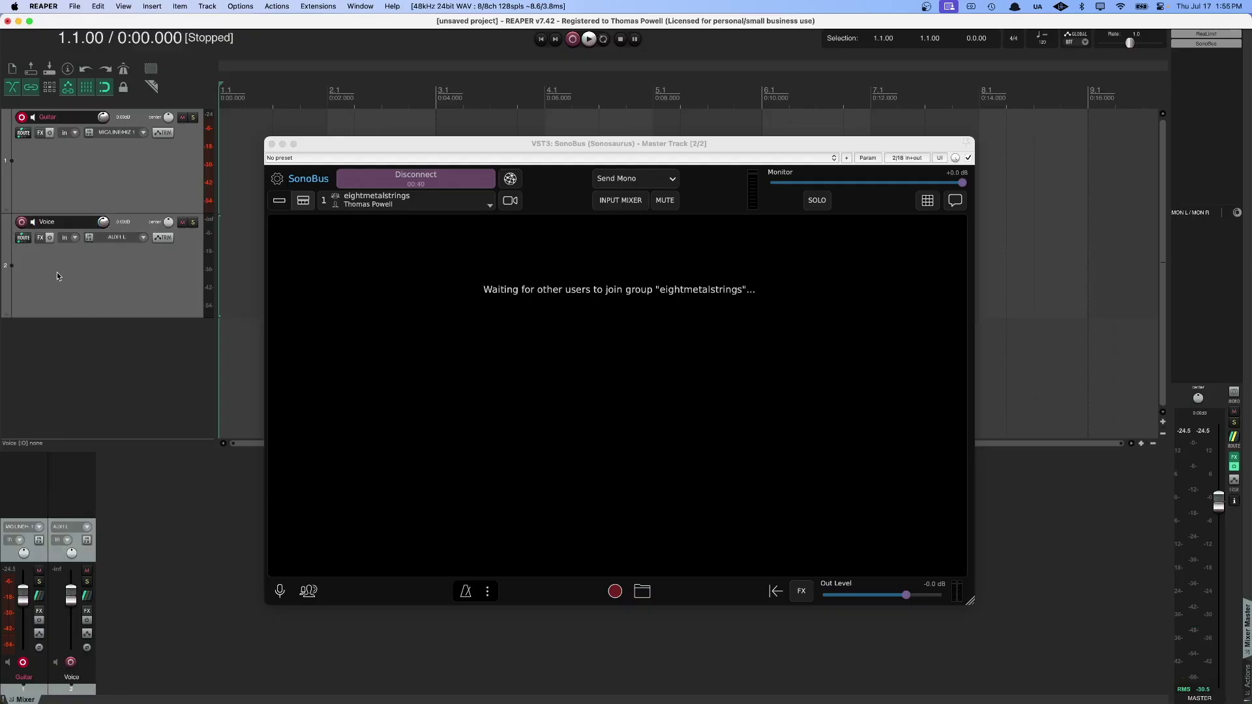
# Set the Voice track's input to Mono MIC/LINE 2 and arm it for recording.
pyautogui.click(59, 272)
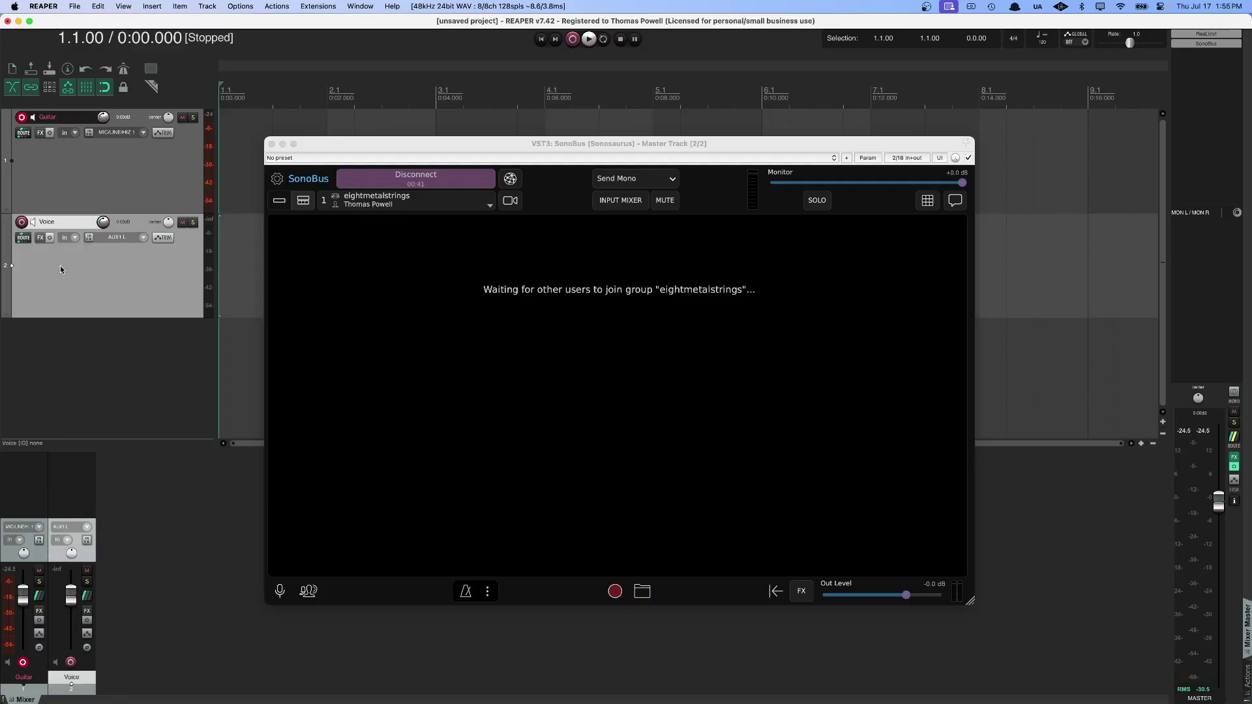
pyautogui.click(127, 240)
pyautogui.moveTo(154, 246)
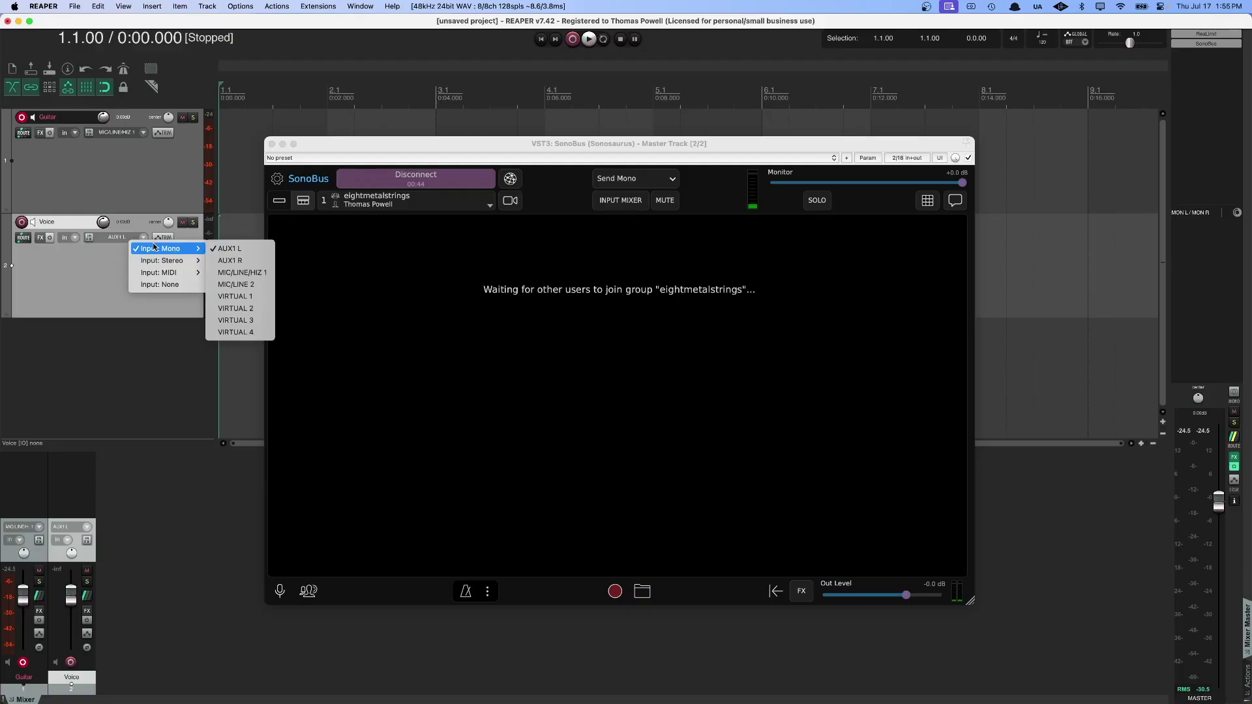
pyautogui.click(242, 286)
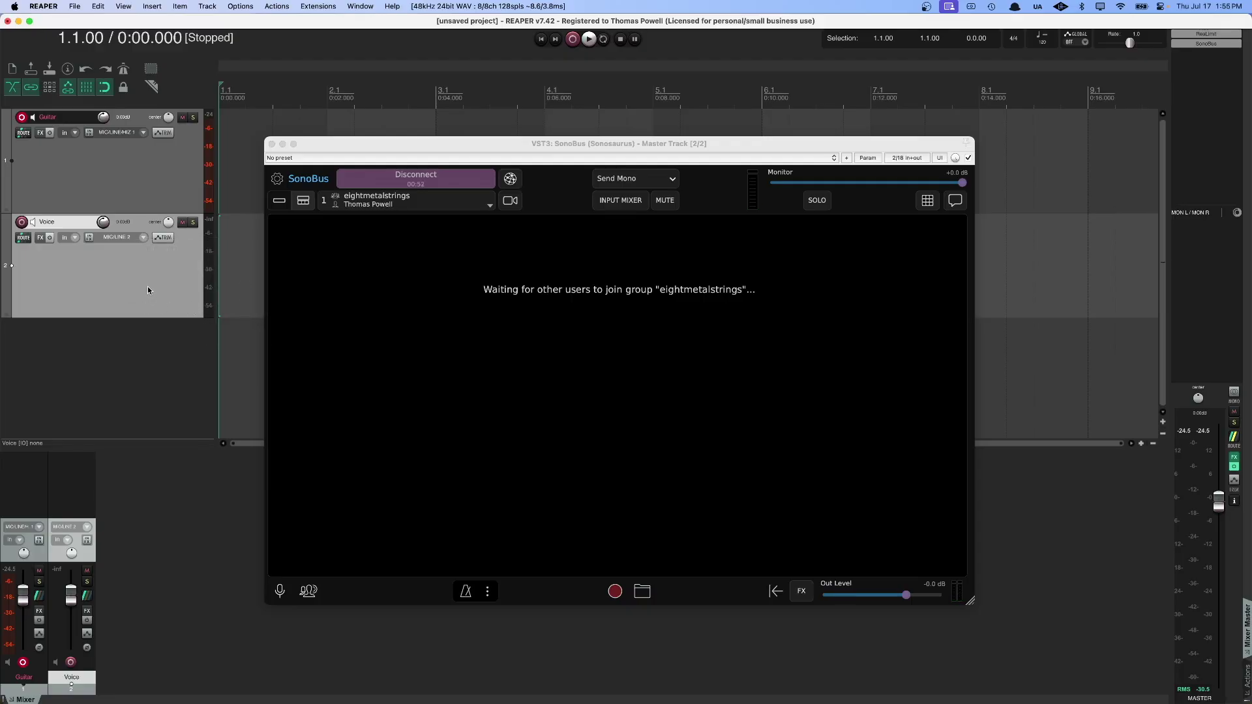
pyautogui.click(22, 222)
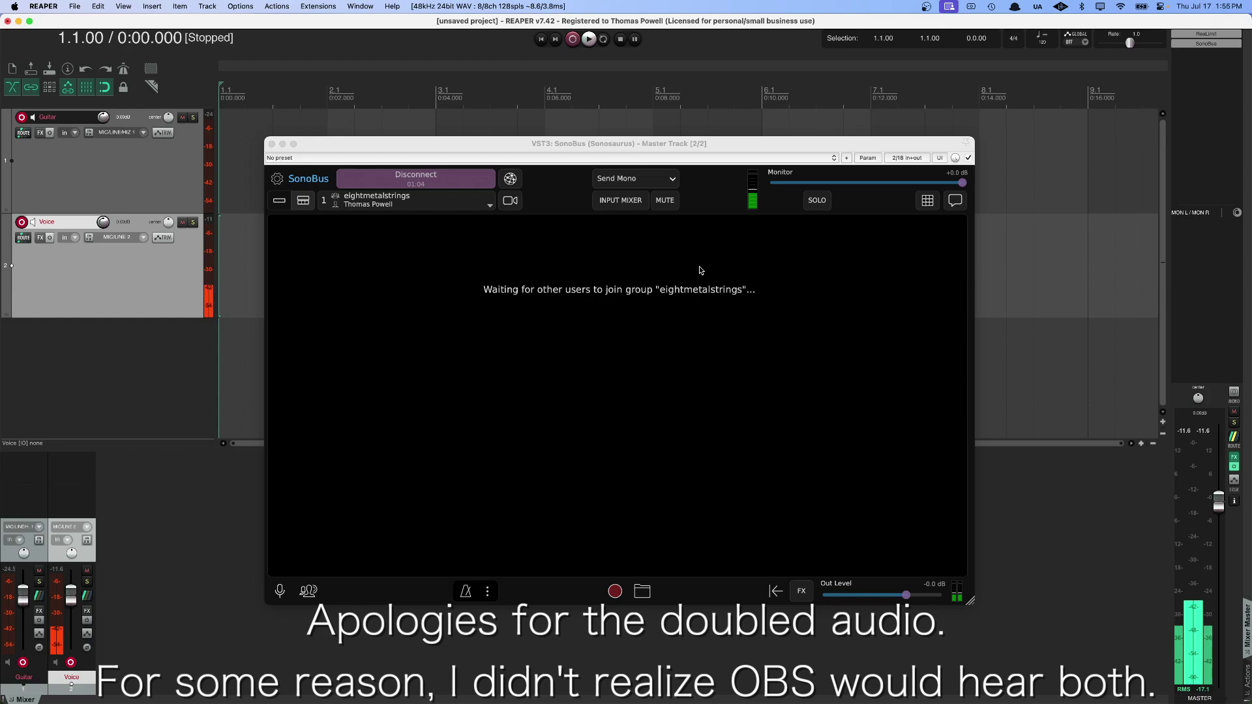
# Pan SonoBus's top input channel to 82% R in the input mixer, leaving Send Mono selected.
pyautogui.click(672, 177)
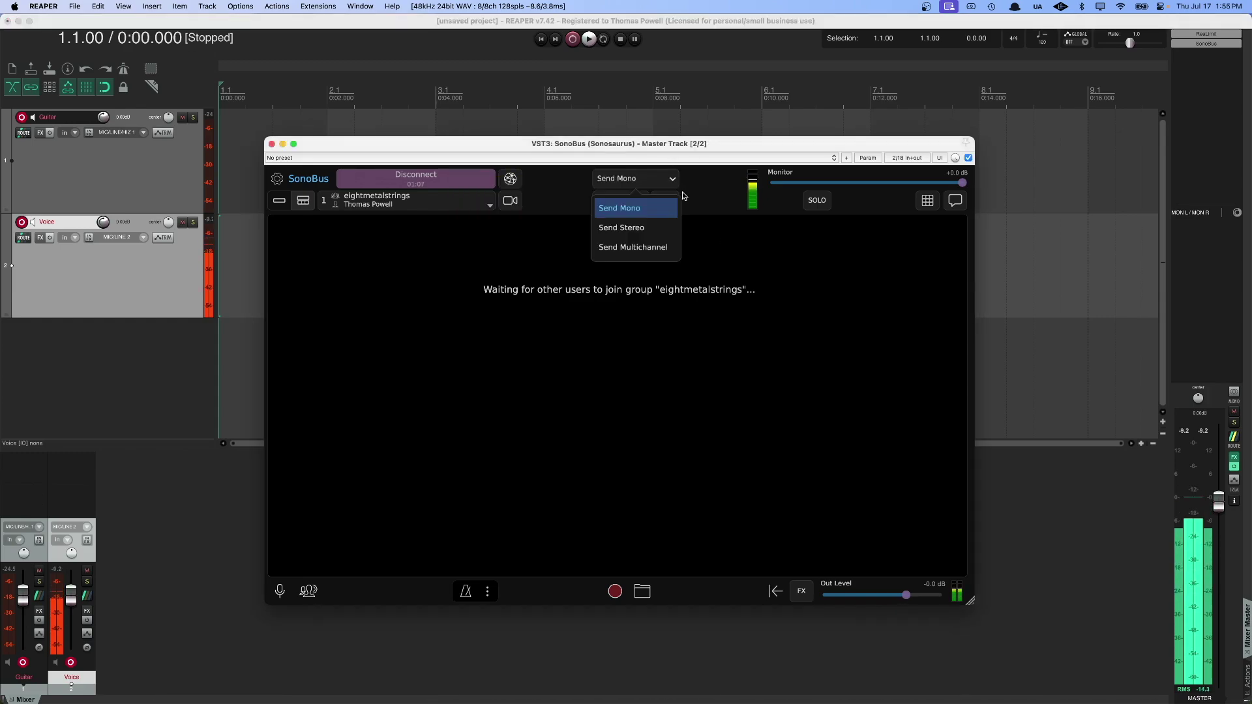
pyautogui.click(649, 229)
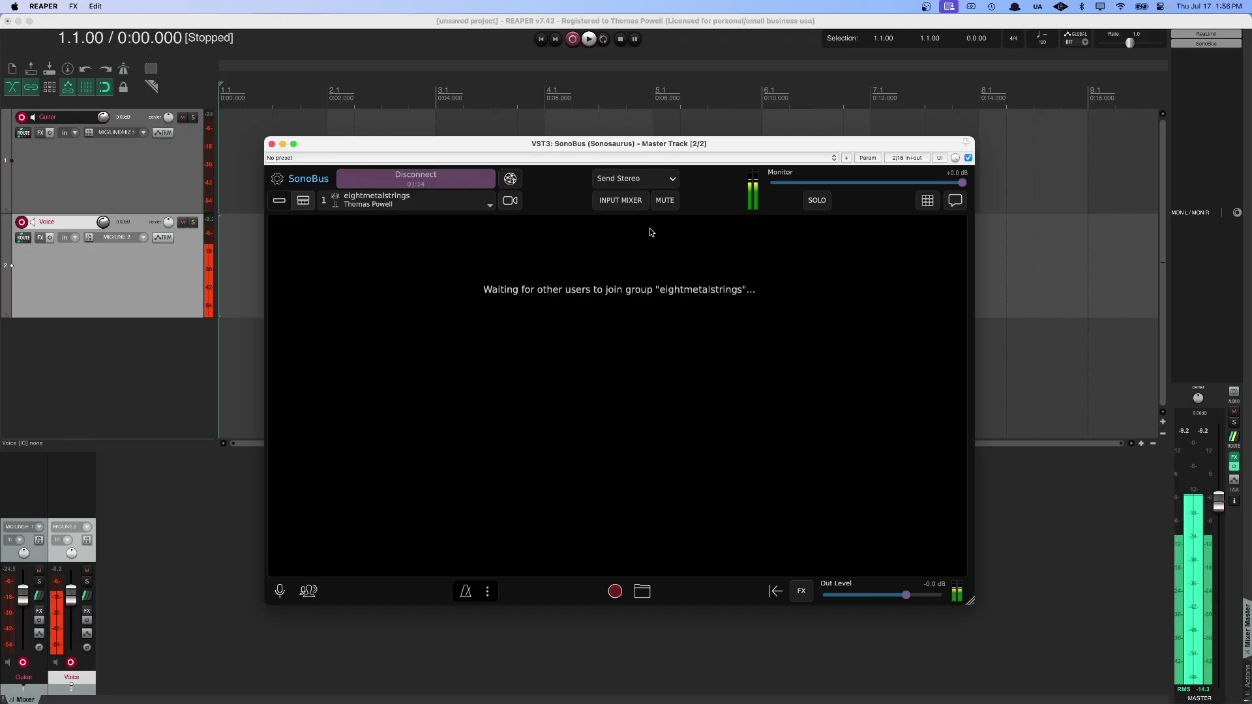
pyautogui.click(620, 200)
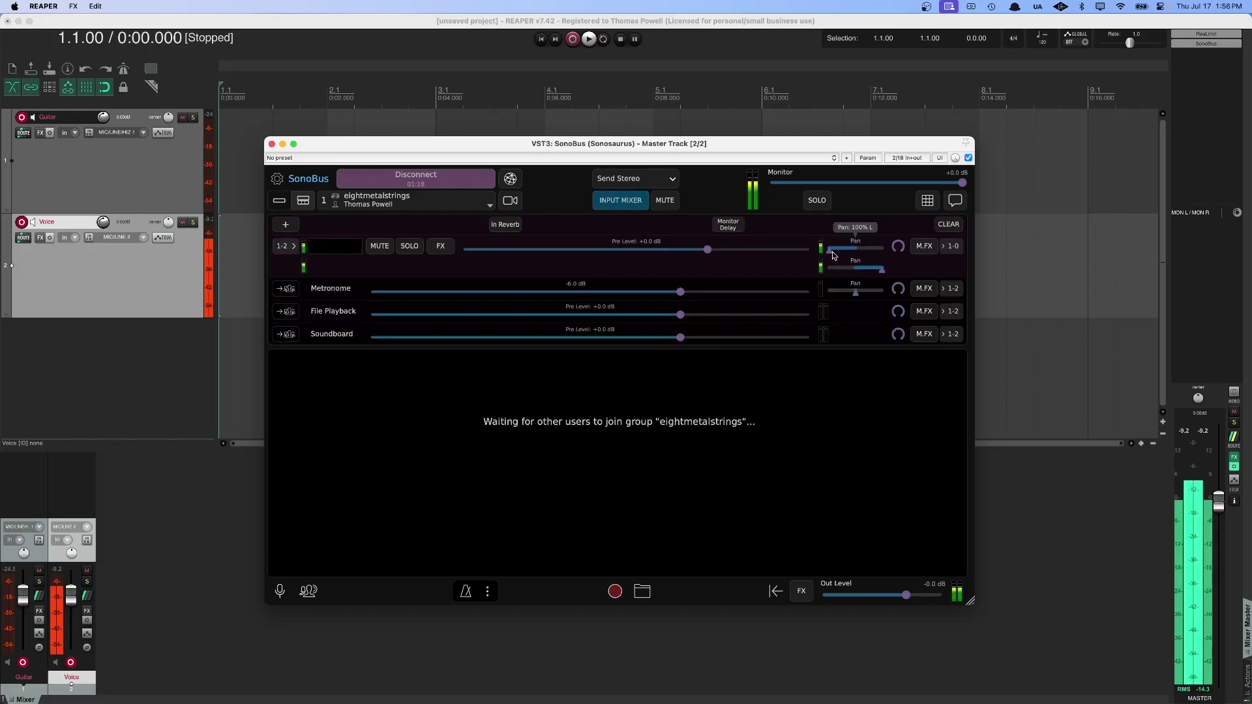
pyautogui.moveTo(833, 254); pyautogui.dragTo(912, 270)
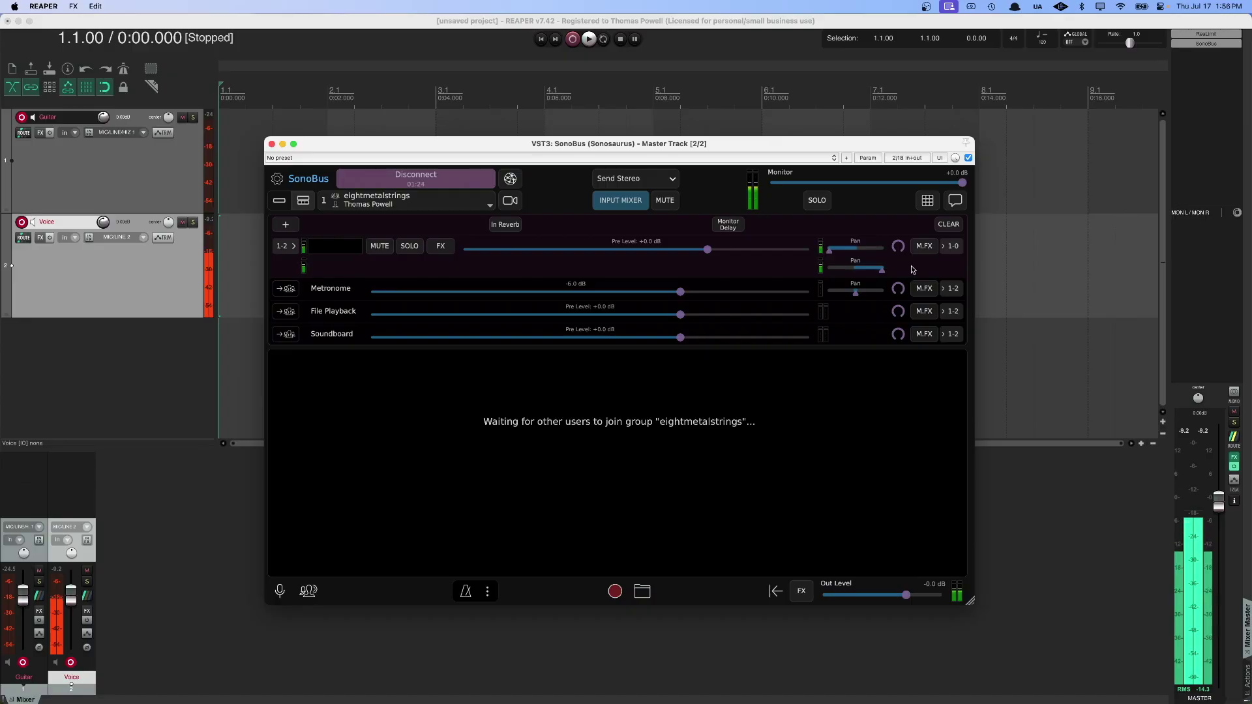
pyautogui.click(673, 188)
pyautogui.click(655, 209)
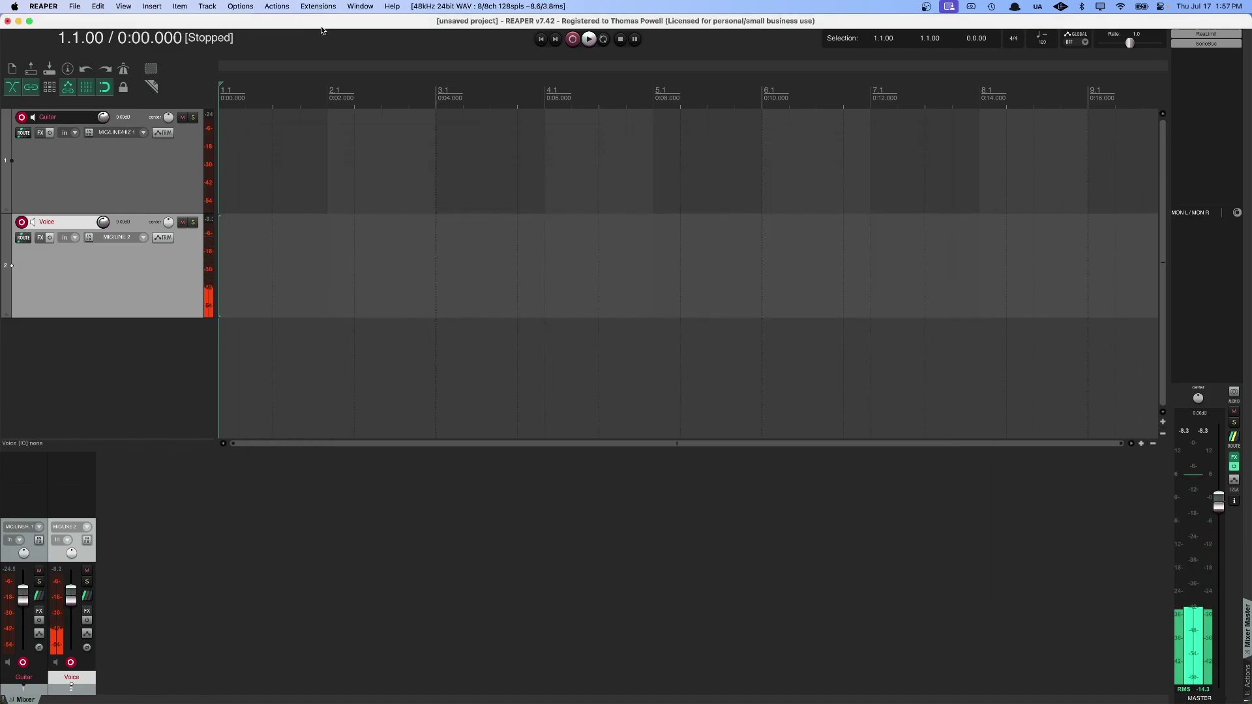
# Open REAPER's File menu for the project.
pyautogui.click(76, 6)
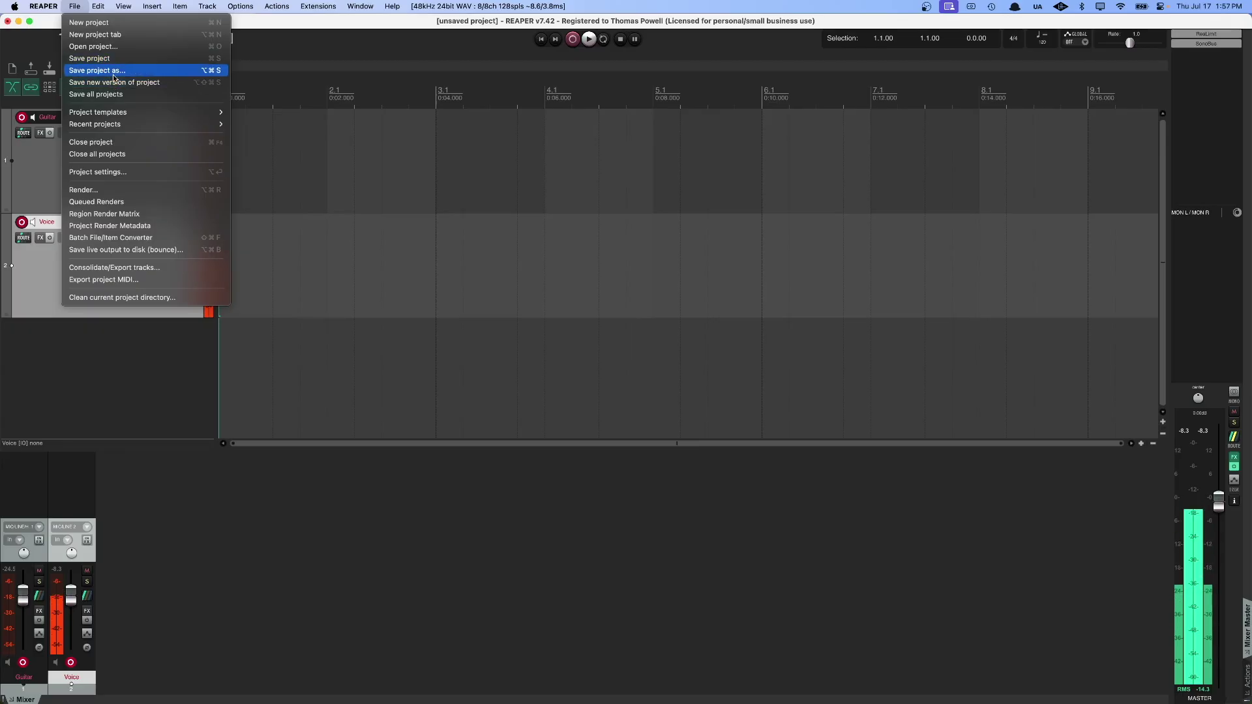
pyautogui.moveTo(128, 114)
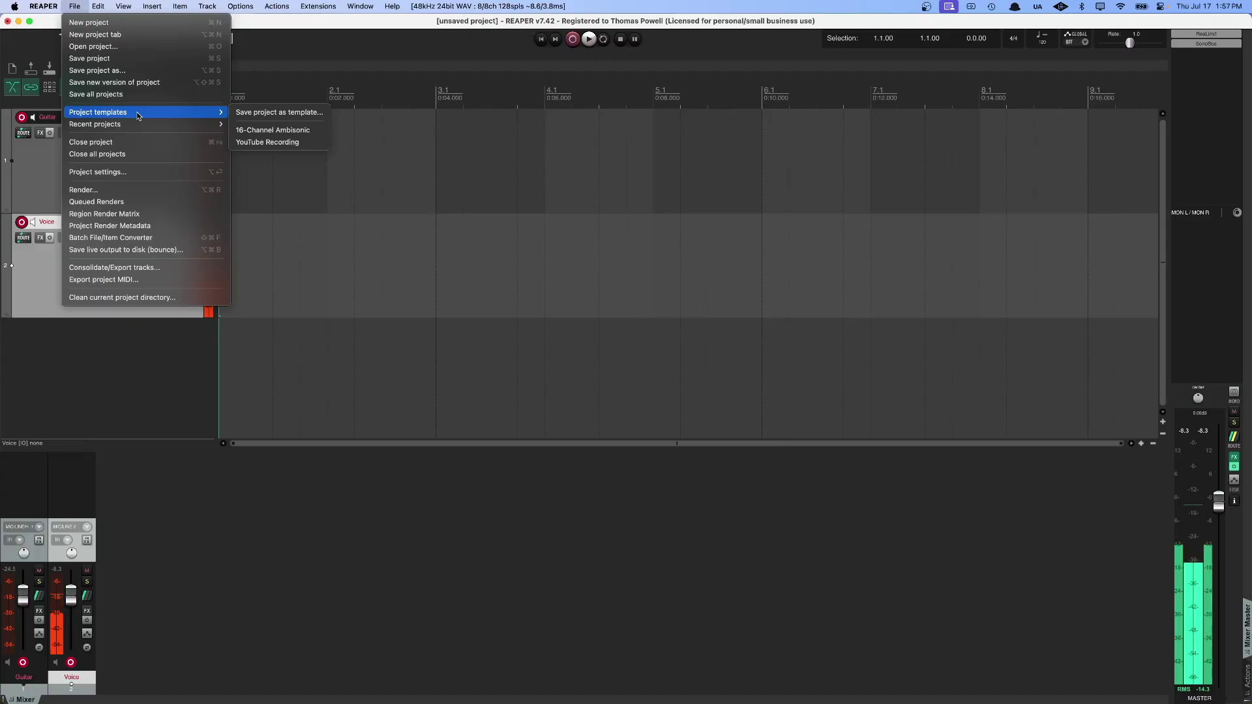
pyautogui.click(137, 70)
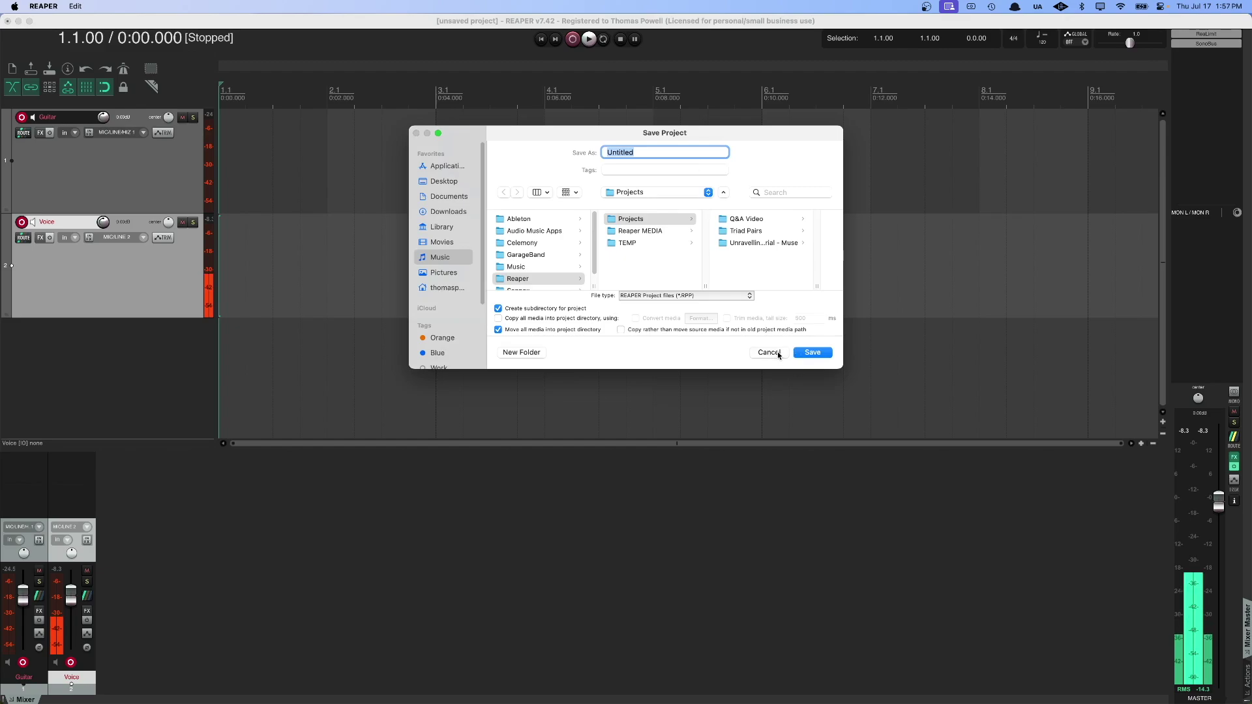
pyautogui.click(760, 482)
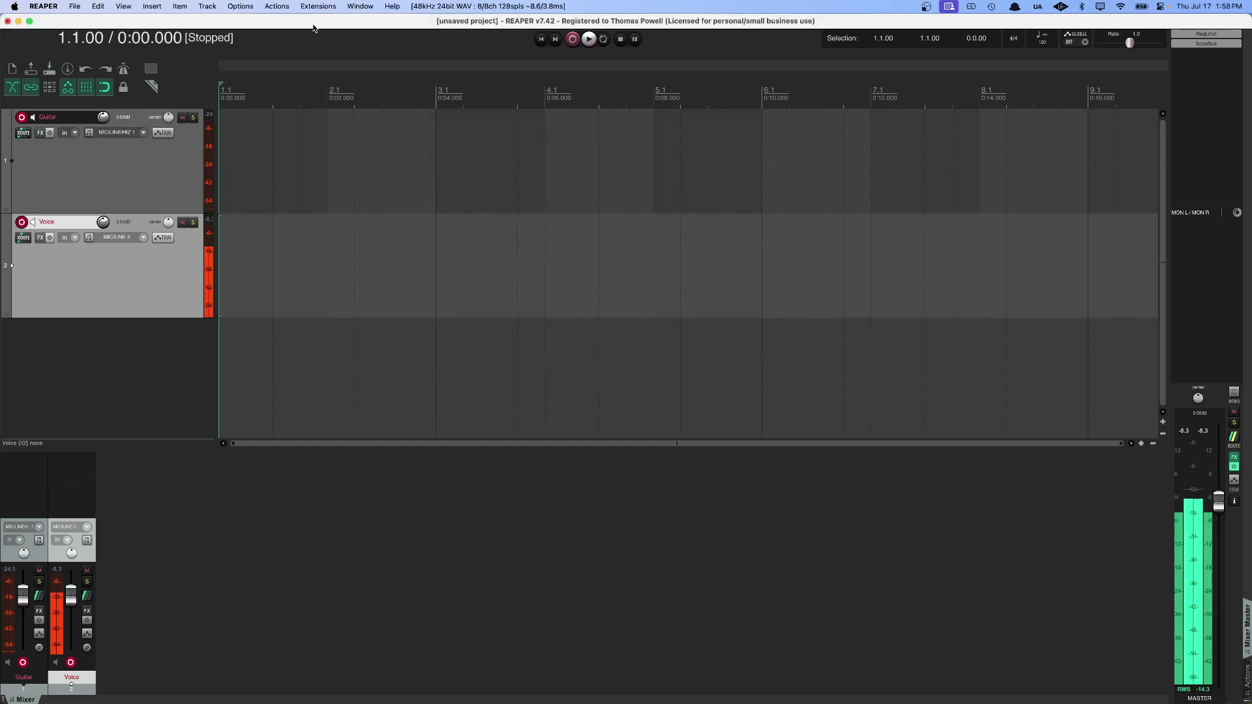